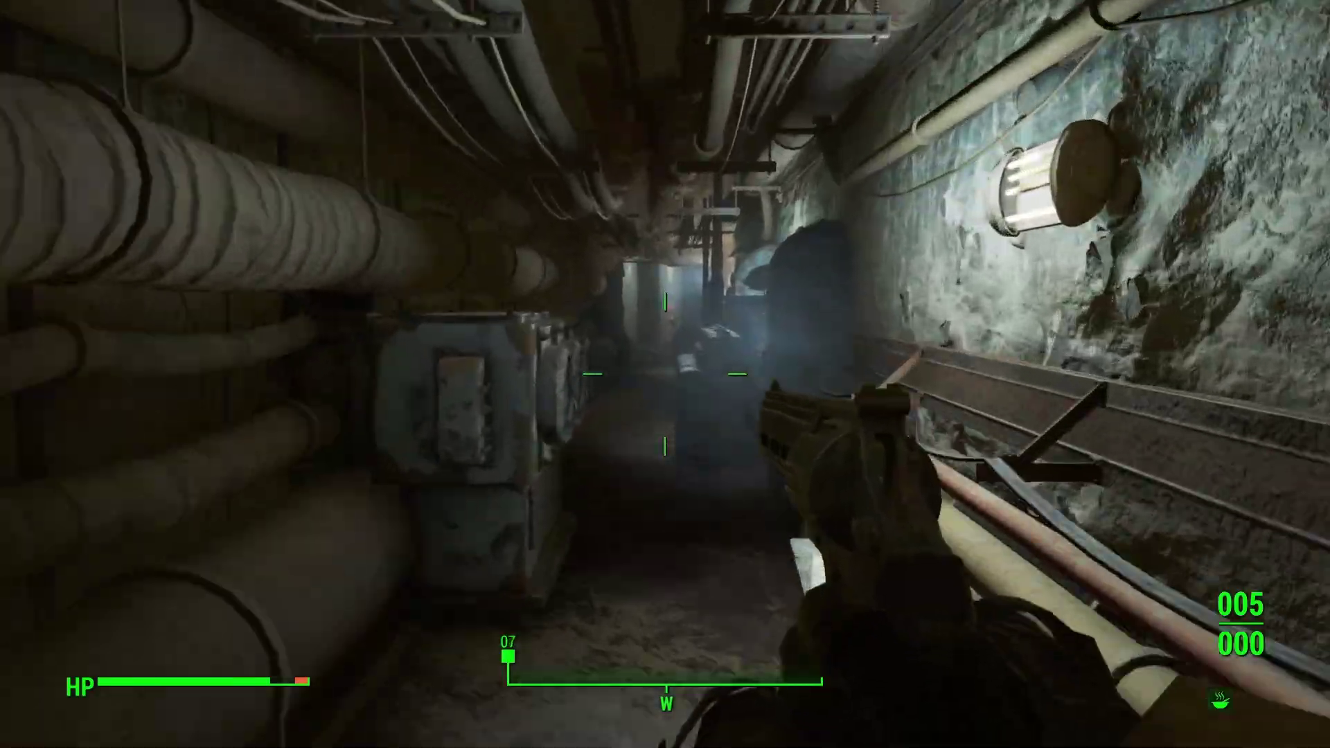
key("w")
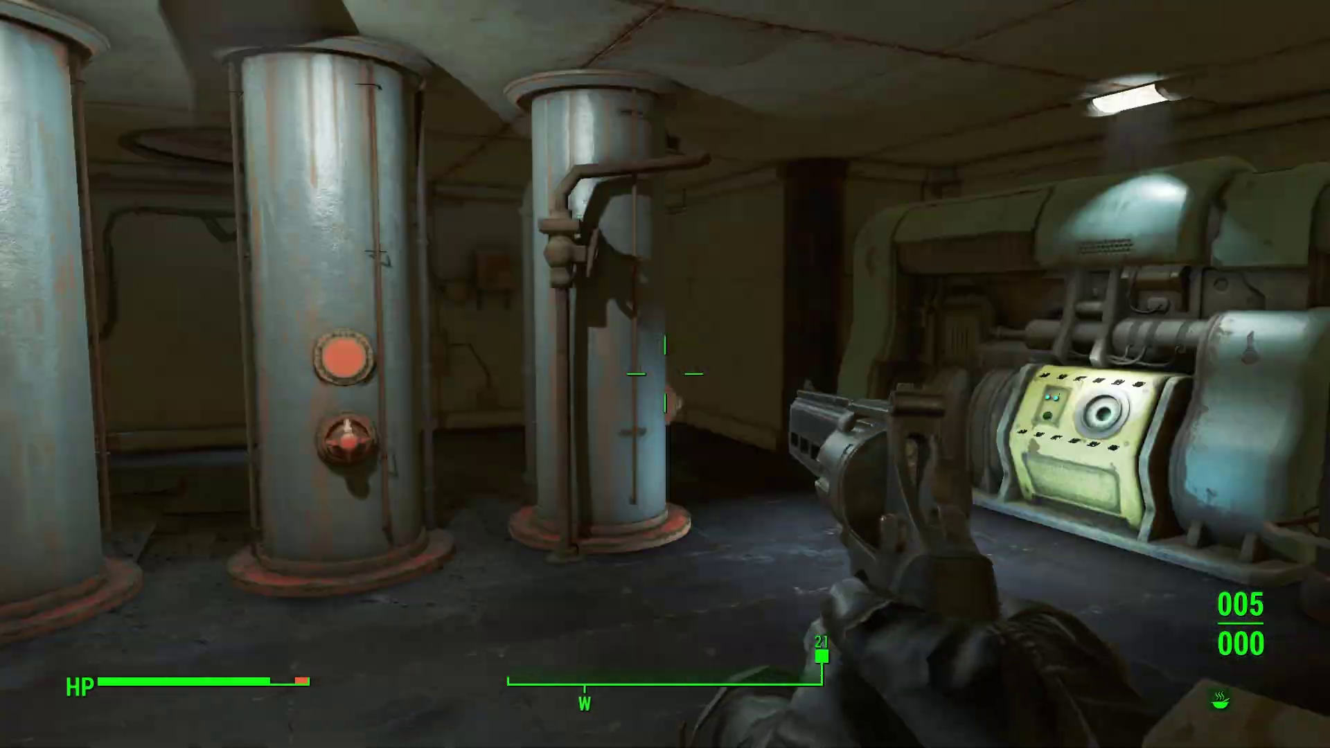
key("w")
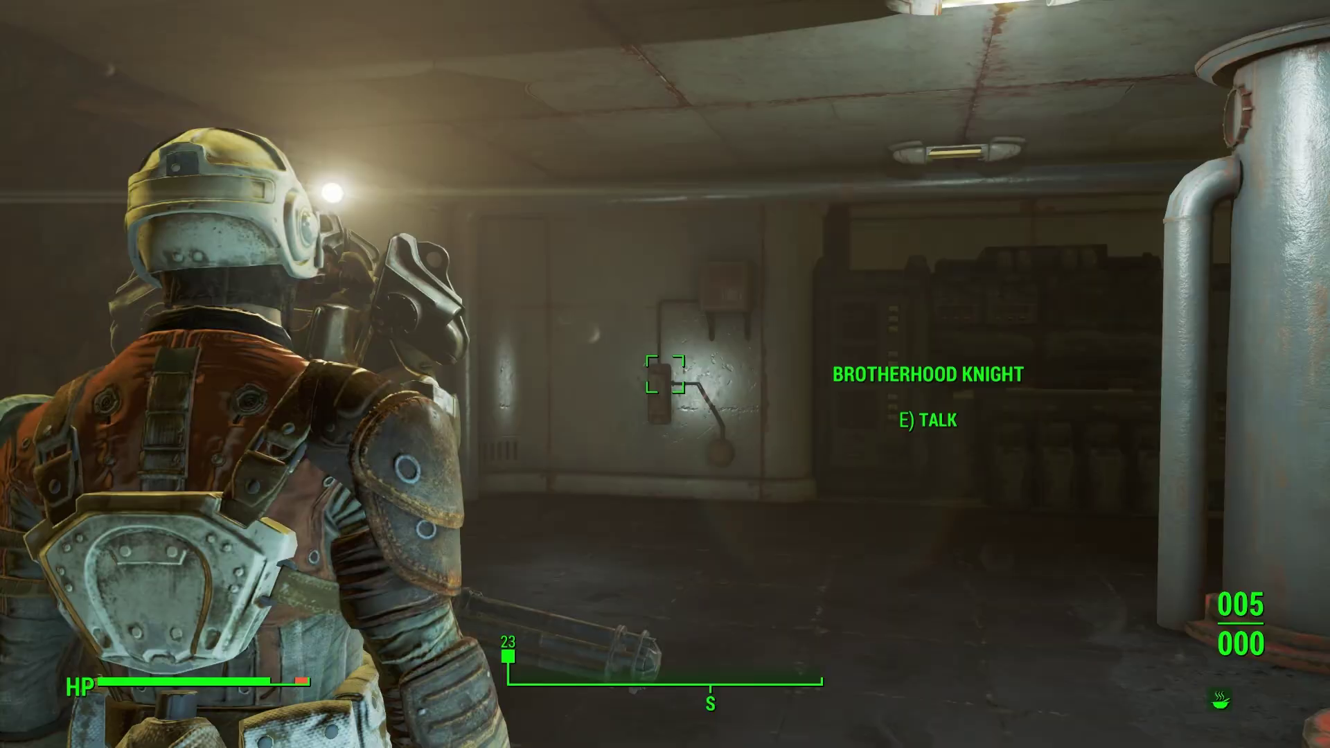
key("w")
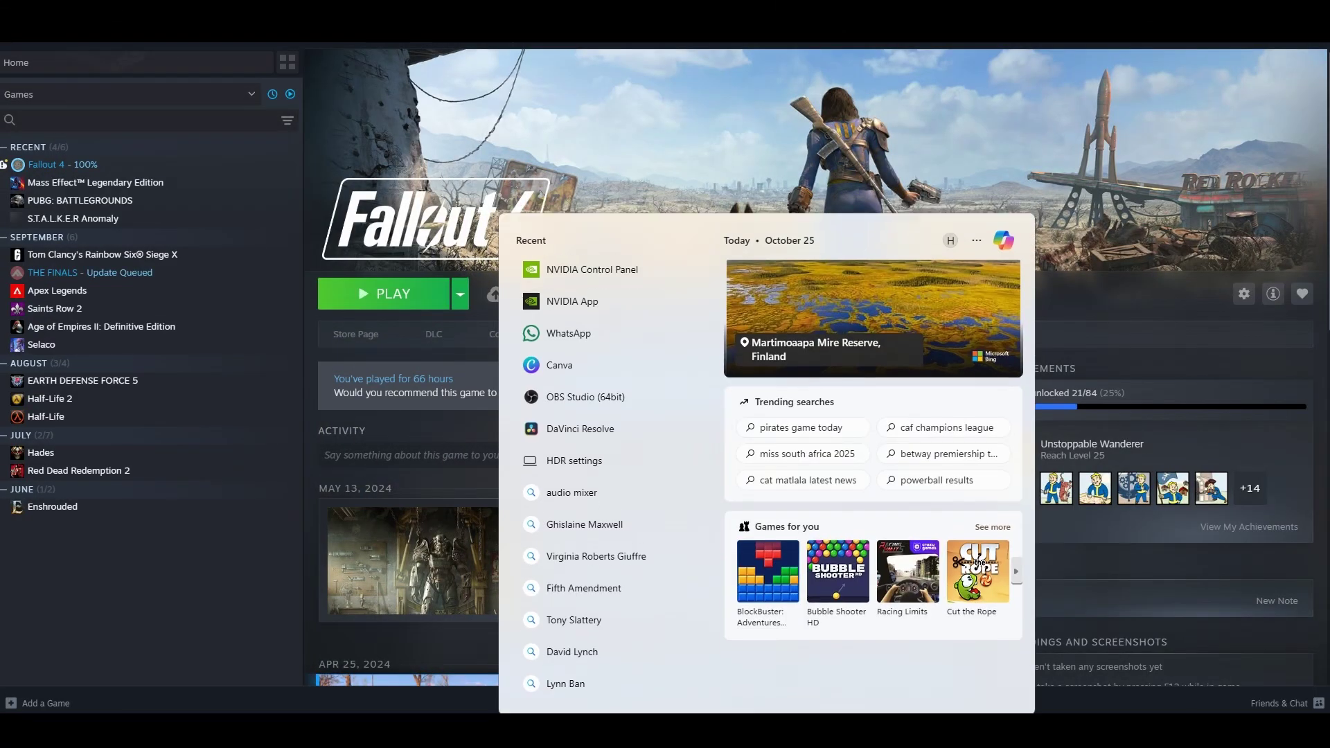
- Open NVIDIA Control Panel and turn on the Max Frame Rate limit for Fallout 4 at 120 FPS
left_click(626, 269)
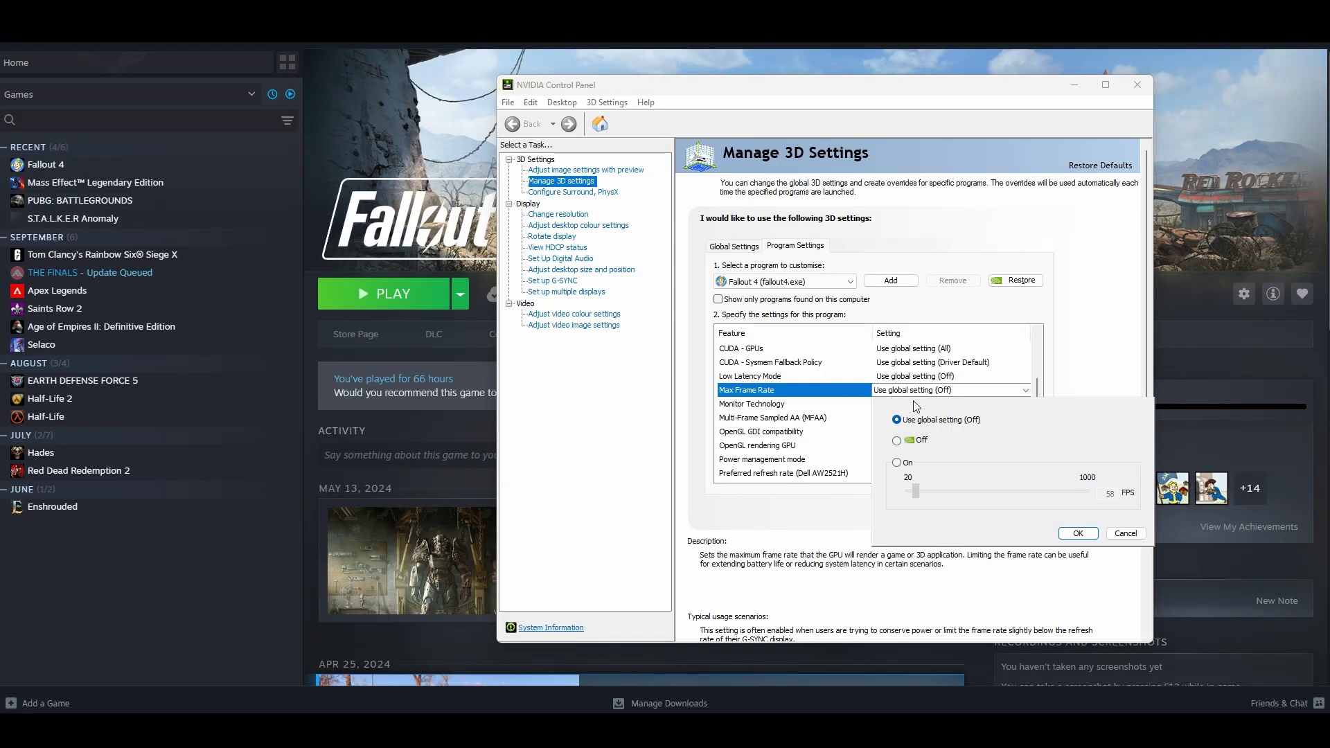
left_click(897, 463)
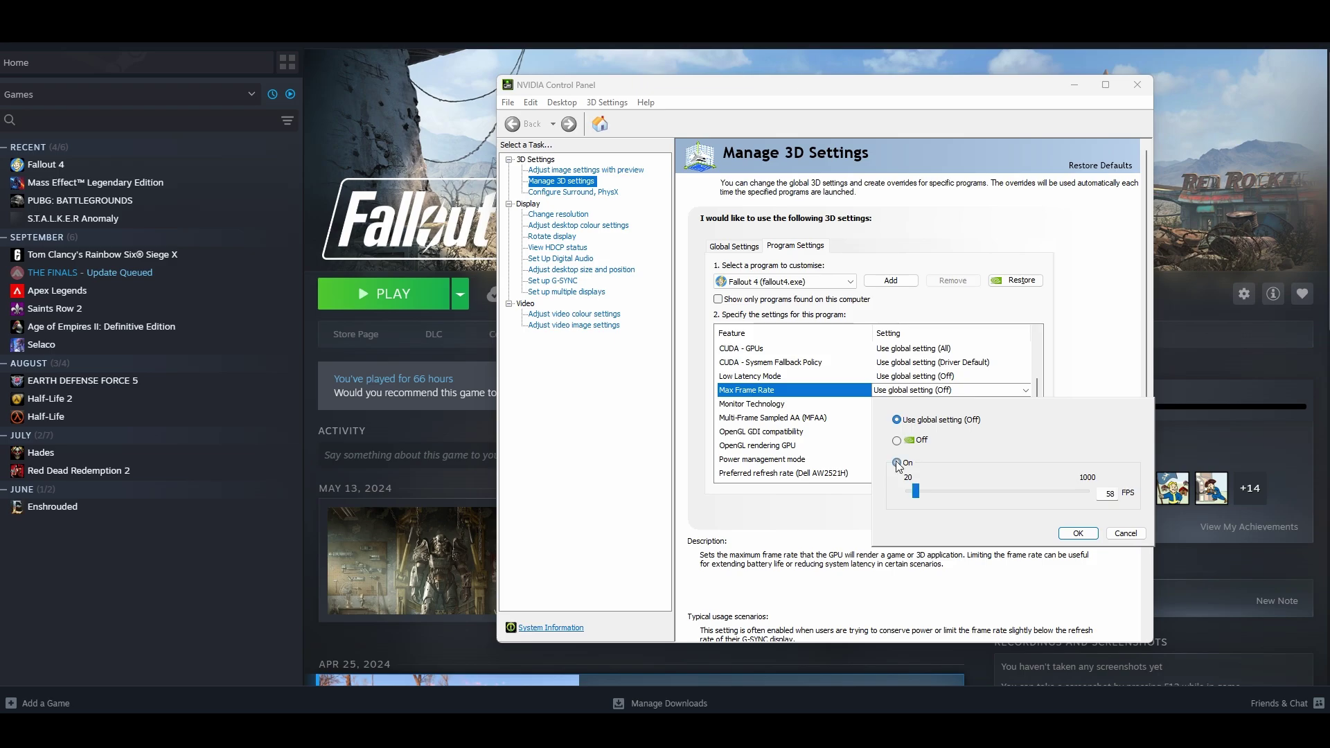
left_click(1112, 493)
double_click(1111, 493)
type("120")
left_click(1078, 533)
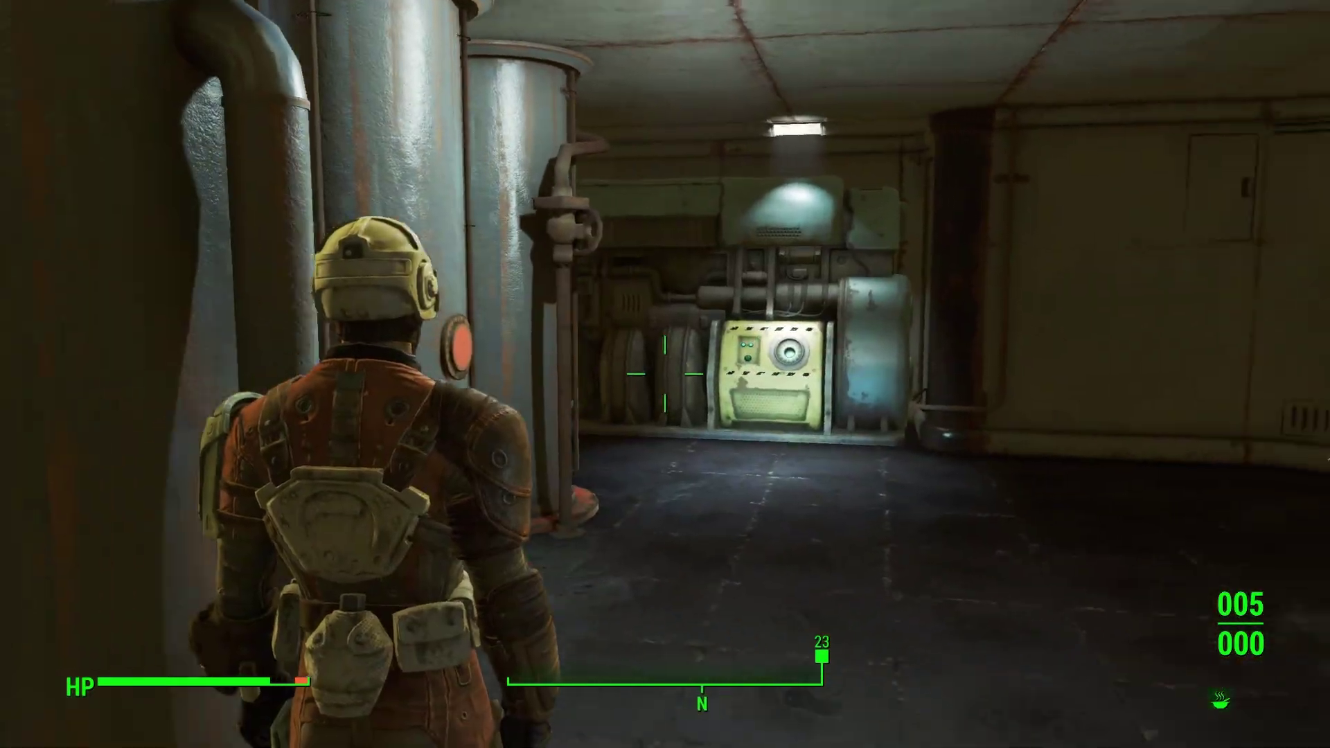
key("v")
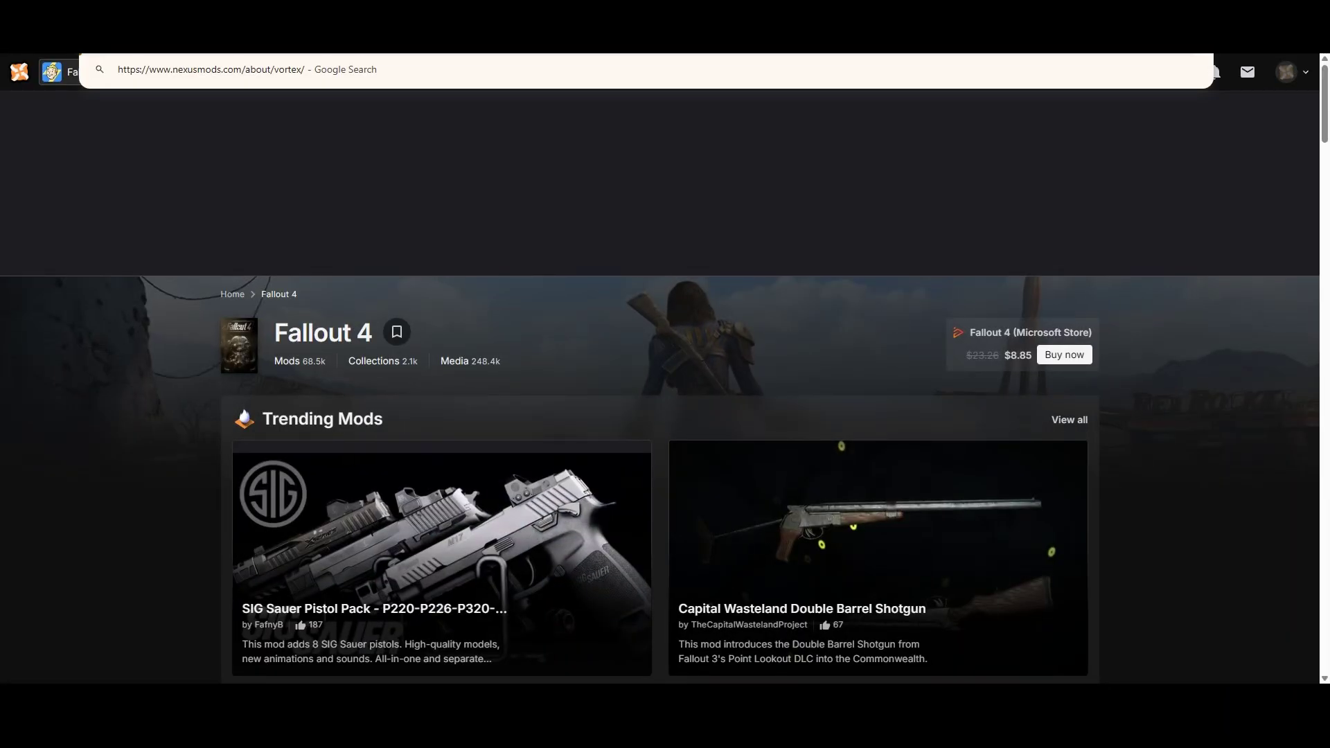
- Go to nexusmods.com/about/vortex in the browser and download the latest Vortex version with the free slow download
key("Return")
scroll(401, 222, "down", 2)
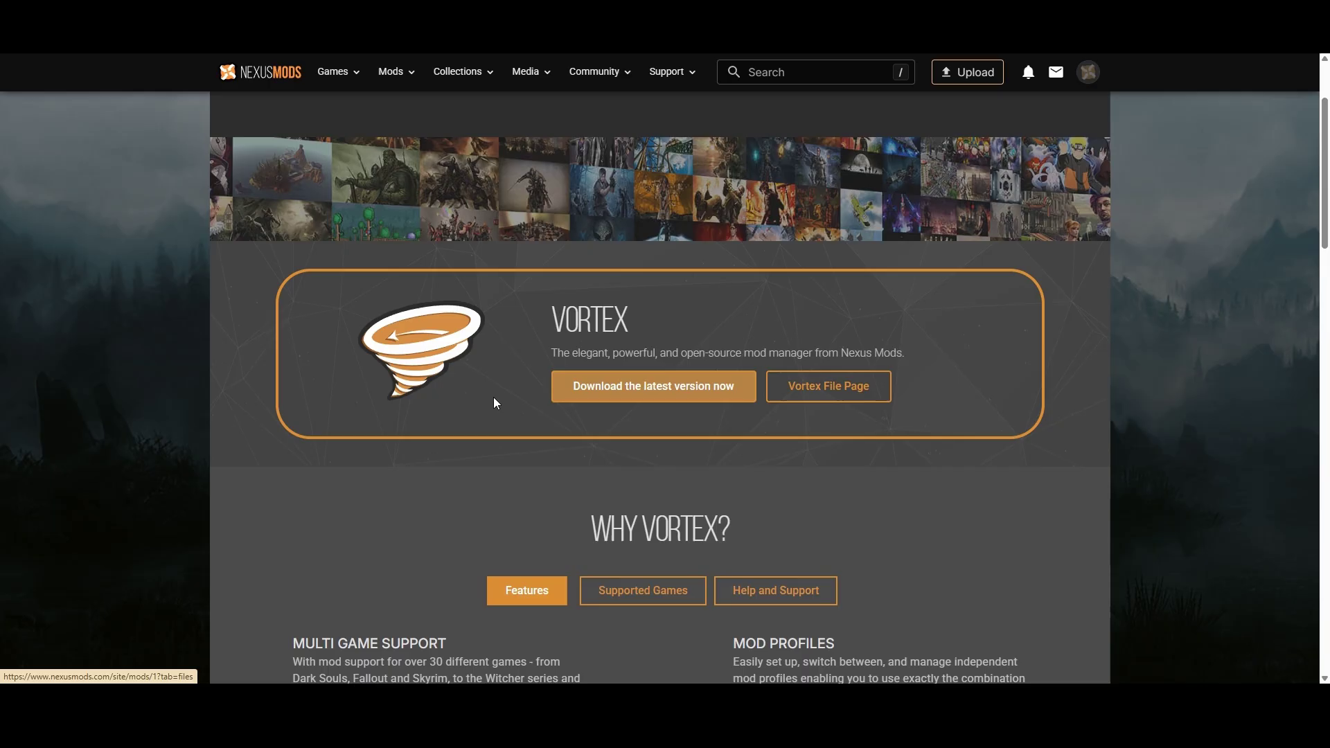
left_click(652, 388)
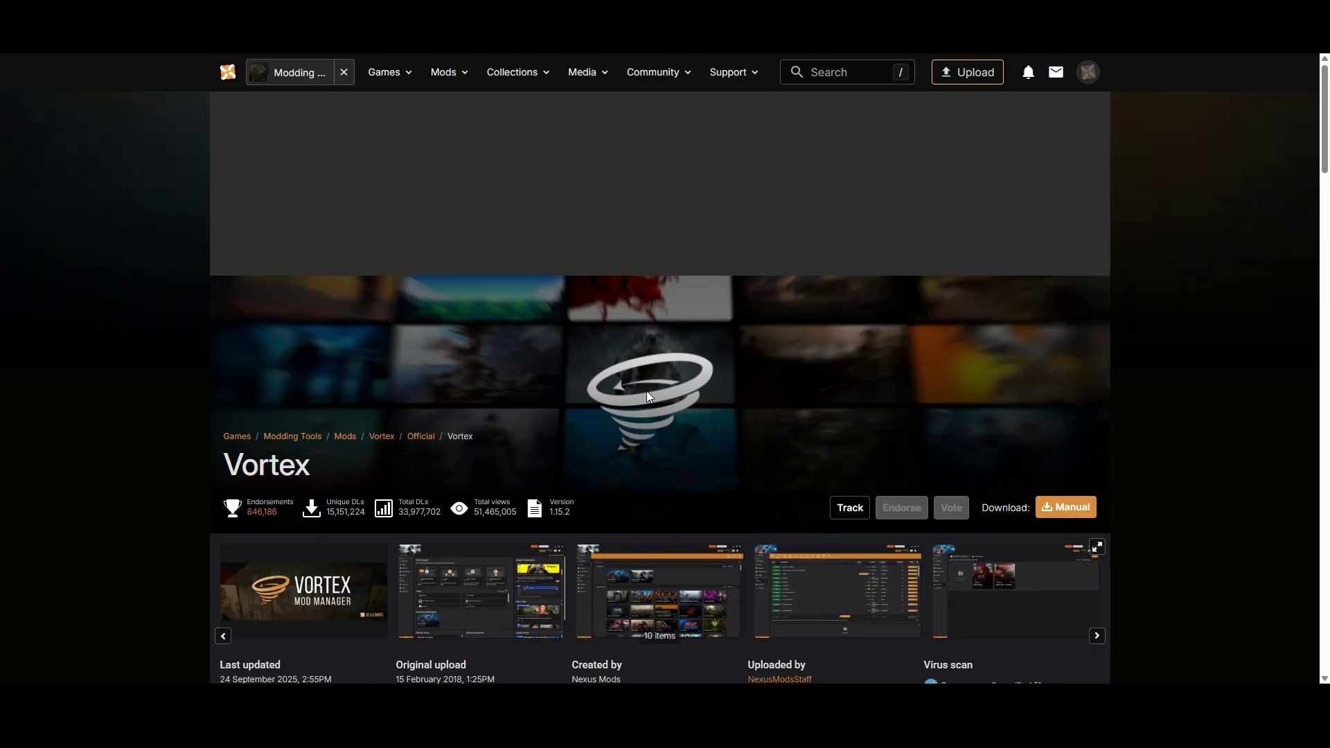
scroll(495, 449, "down", 2)
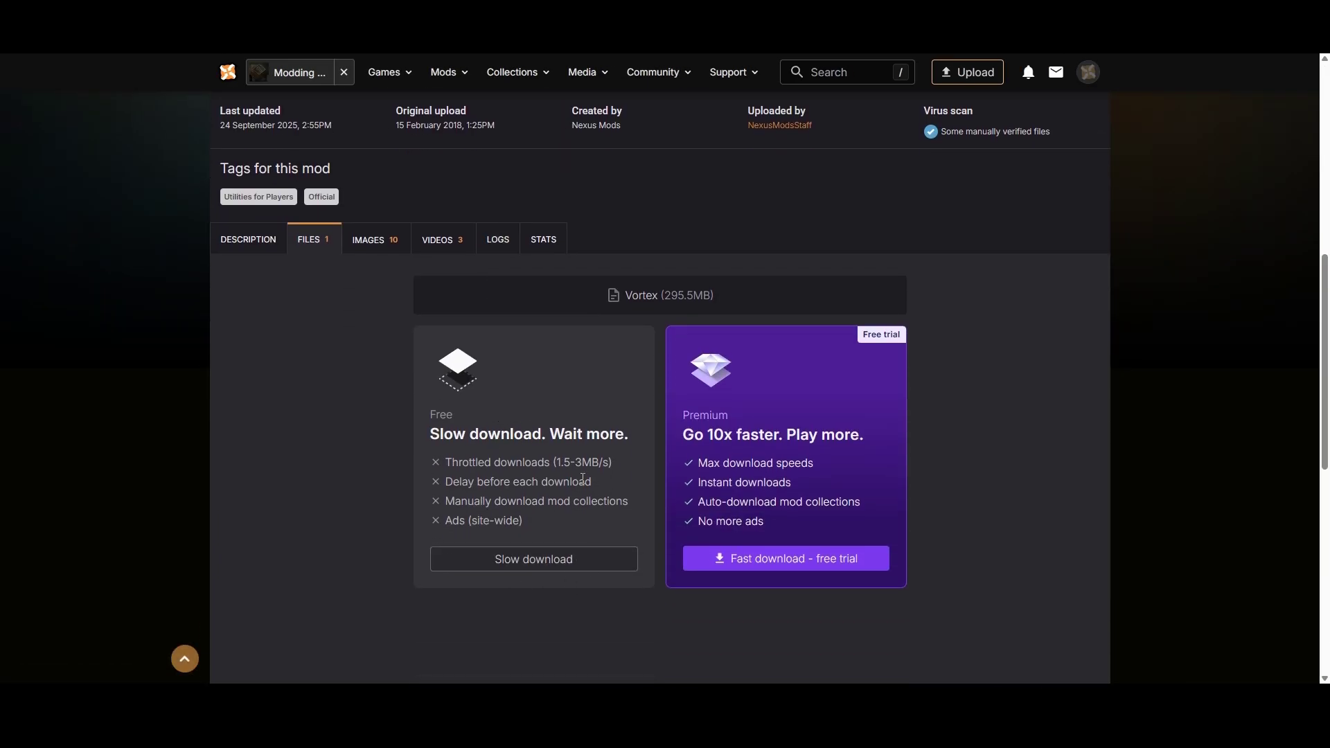
left_click(497, 563)
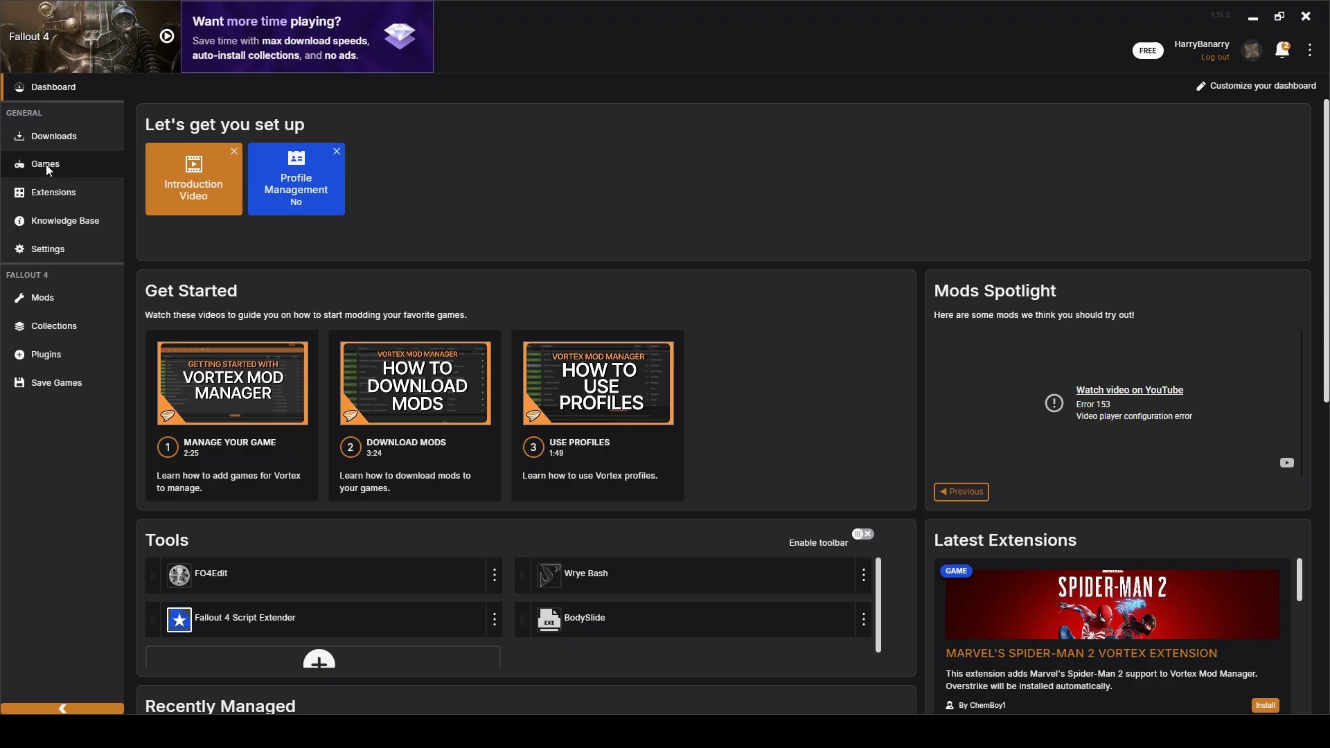
- Search the games list in Vortex for Fallout 4
left_click(50, 164)
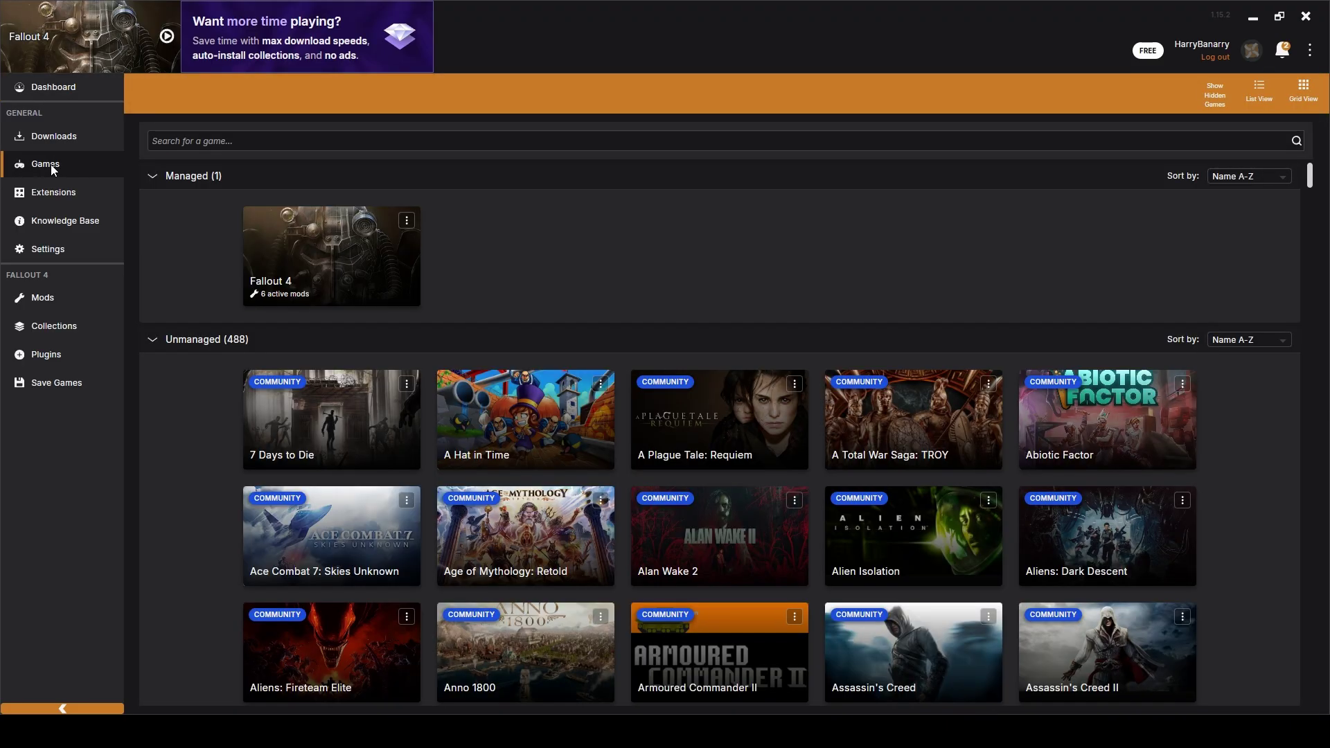
left_click(199, 142)
type("Fallou")
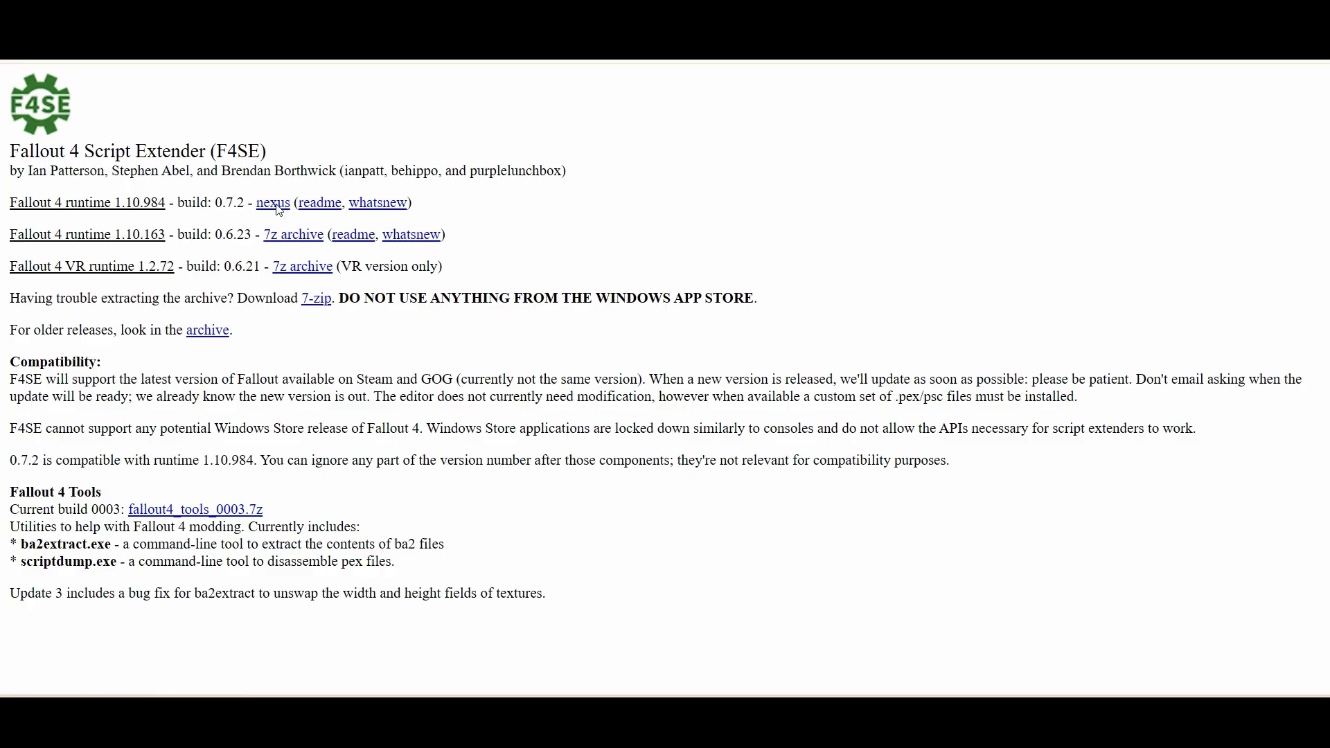
- Open the Nexus page of the Fallout 4 Script Extender build 0.7.2 for runtime 1.10.984
left_click(277, 205)
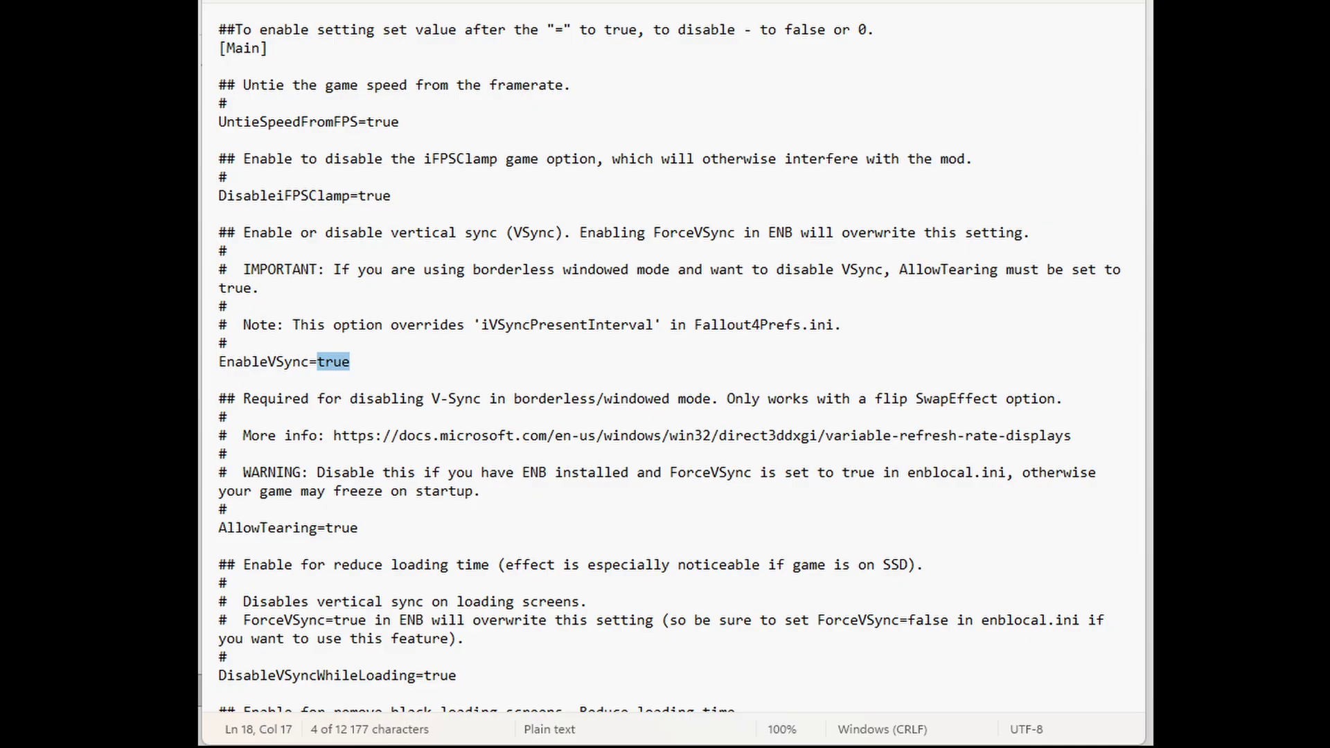
- Set EnableVSync to false and DisableBlackLoadingScreens to true in the High FPS Physics Fix settings file
type("false")
scroll(665, 374, "down", 4)
double_click(460, 511)
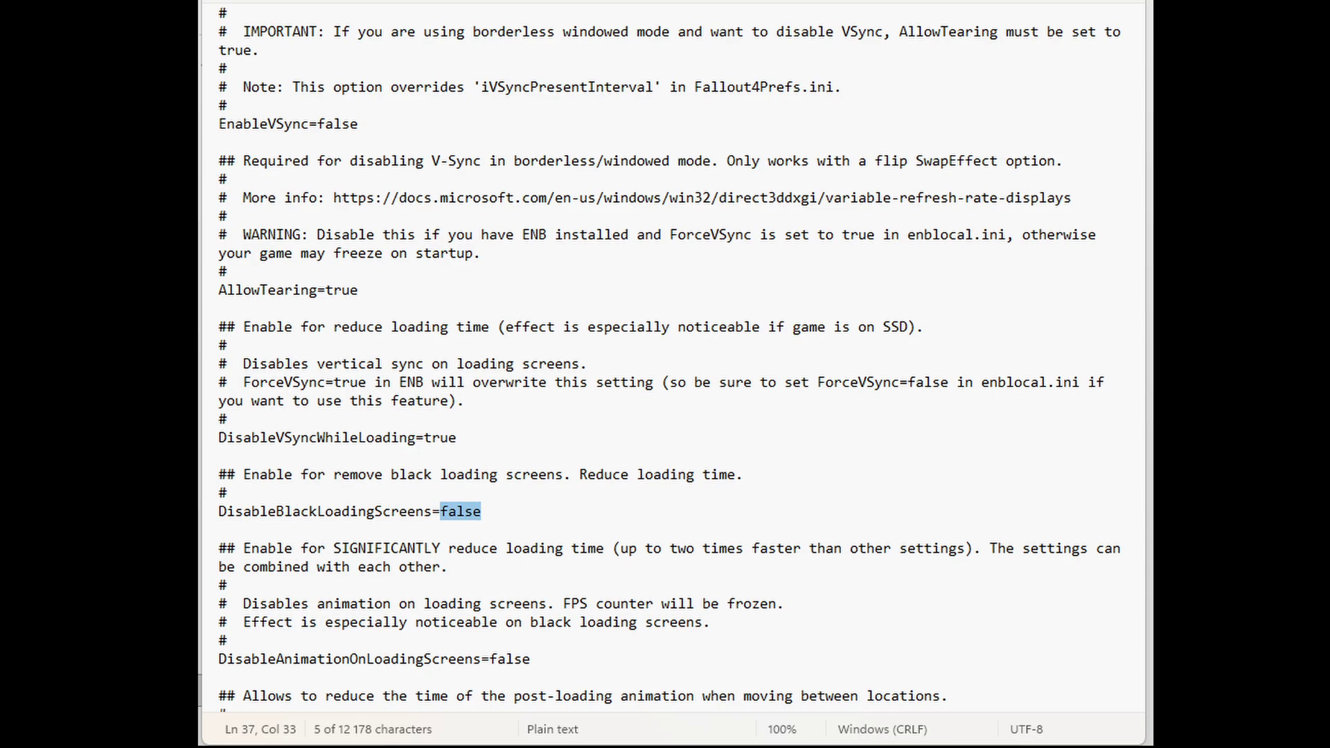
type("true")
- Set DisableAnimationOnLoadingScreens and the Display section's Fullscreen option to true
key("F3")
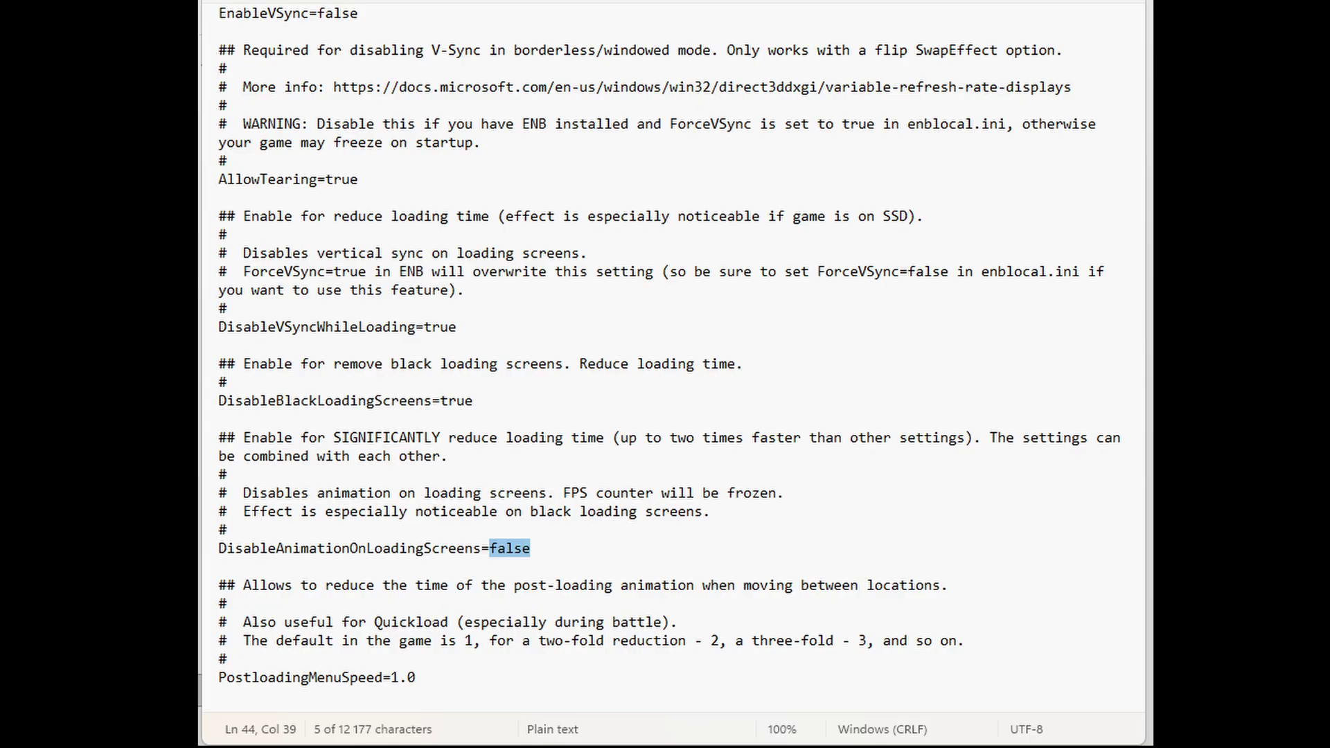
type("true")
key("F3")
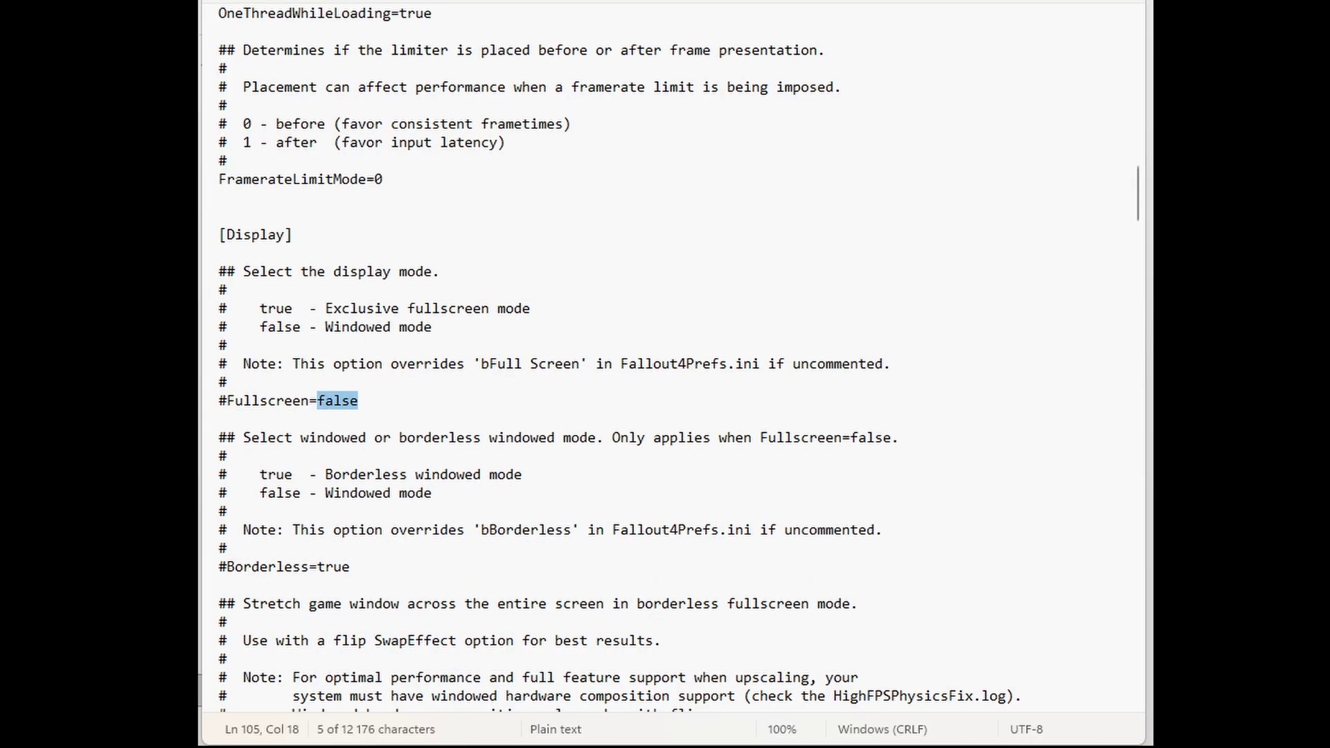
type("true")
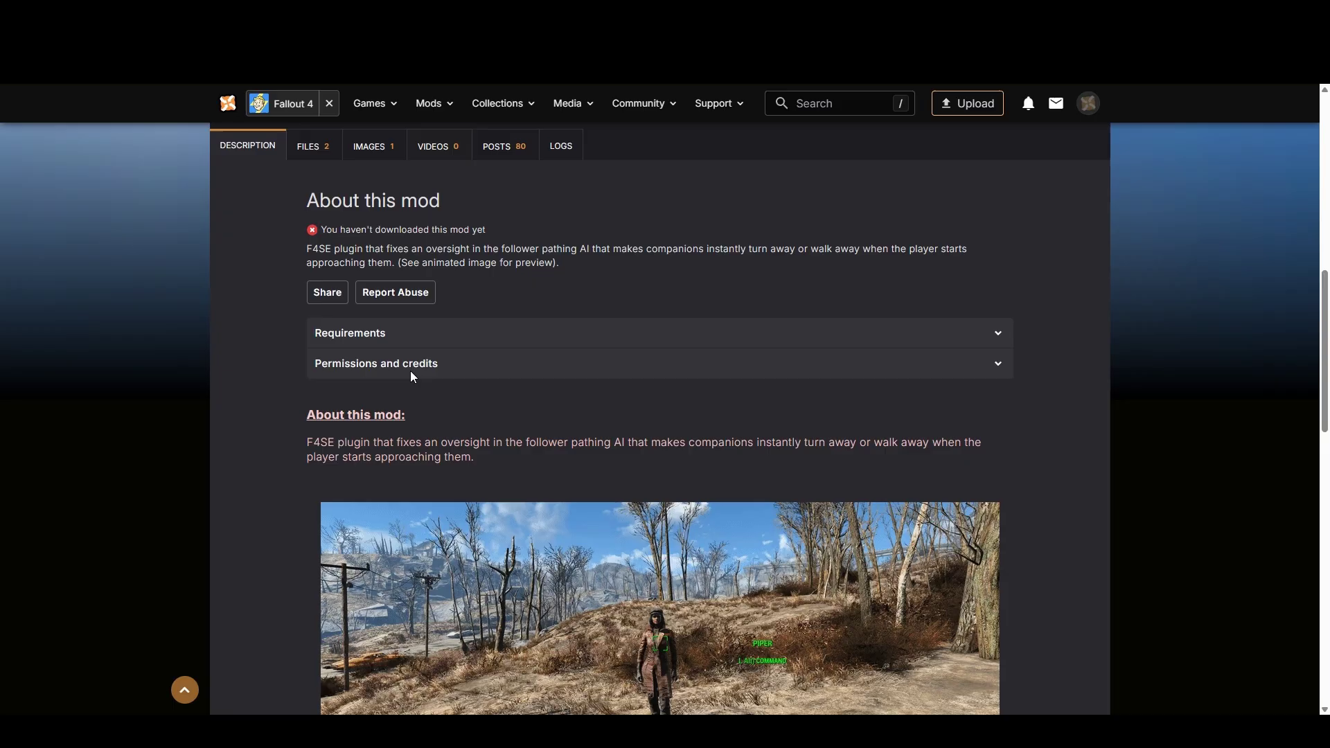
- Read the description, preview image and notes of the mod that fixes companions turning away when approached
scroll(623, 474, "down", 1)
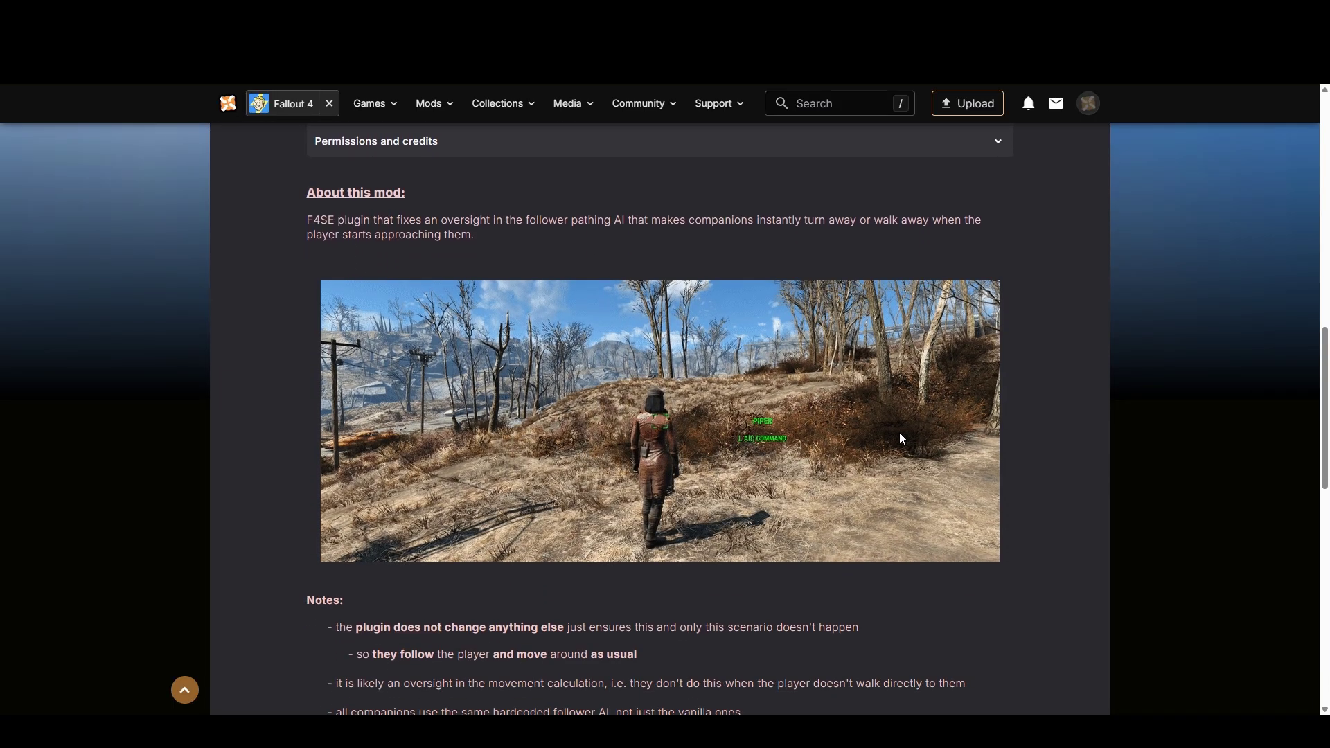
scroll(877, 423, "down", 2)
scroll(855, 415, "up", 2)
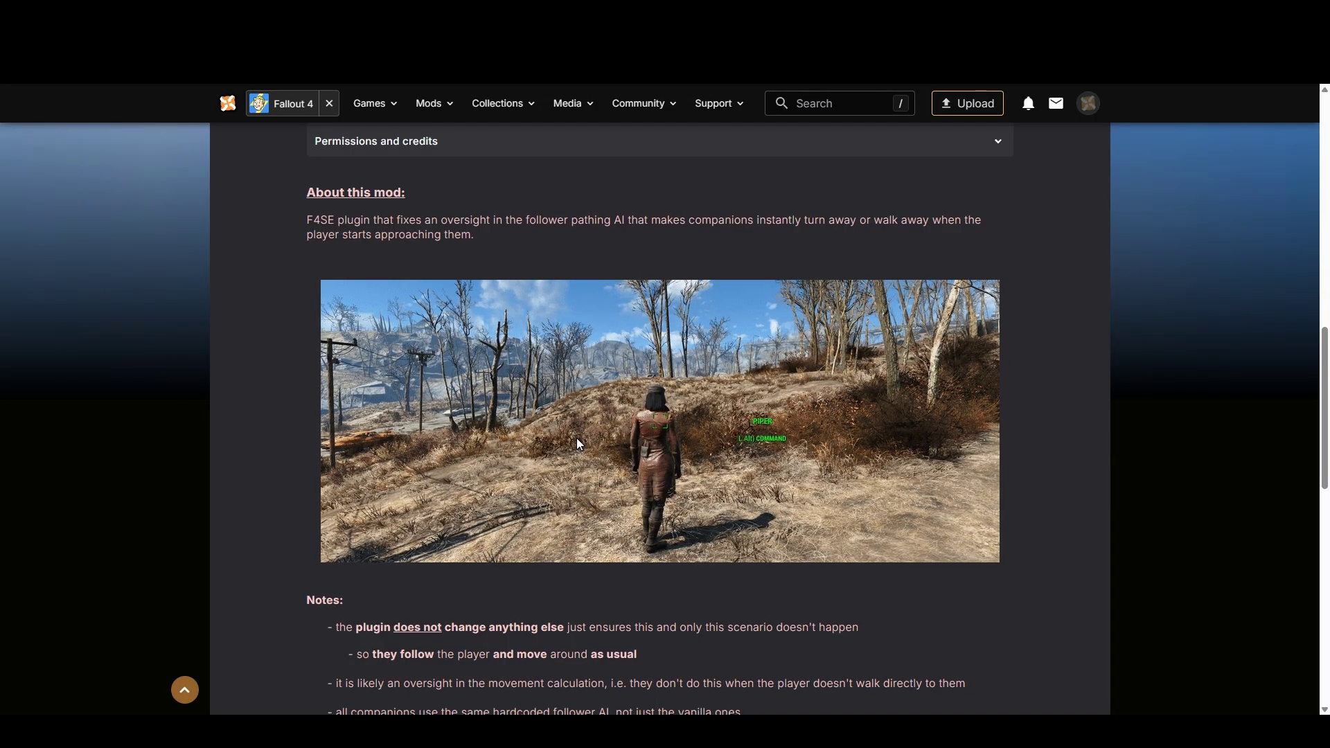
scroll(586, 442, "down", 1)
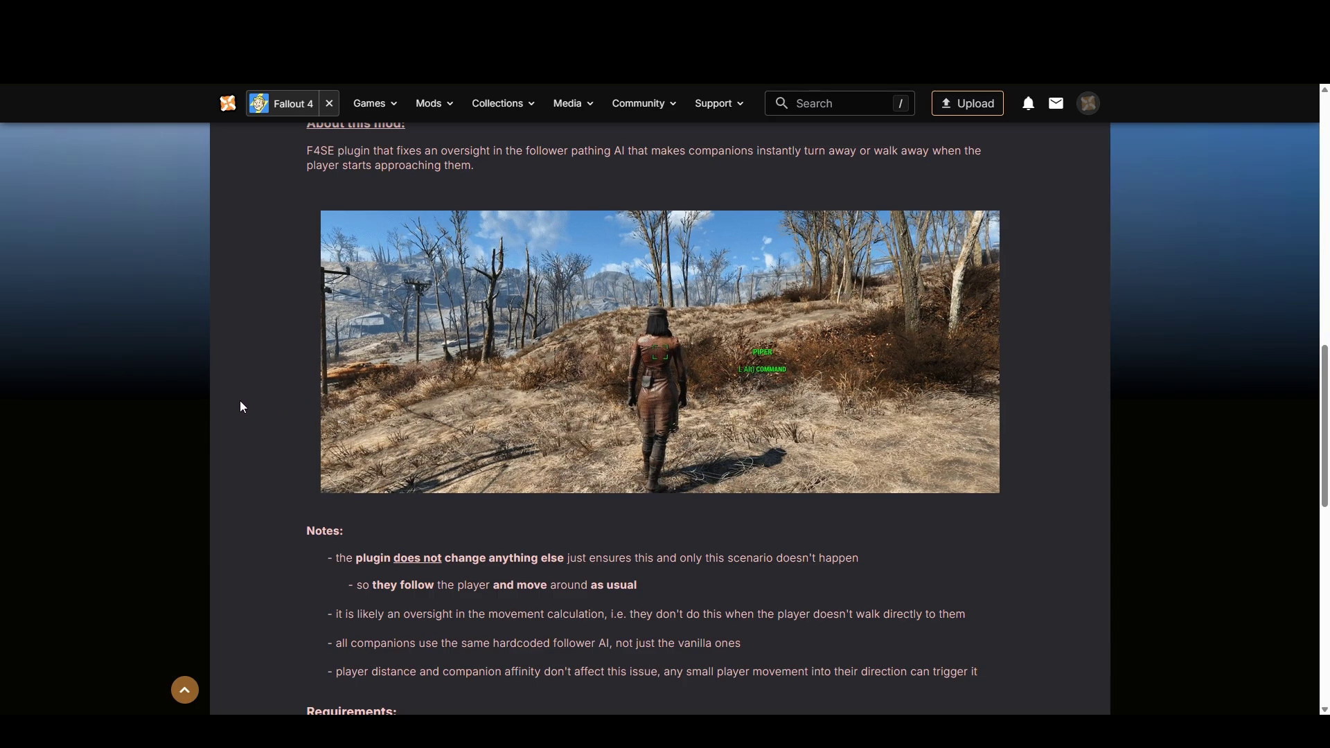
scroll(241, 407, "up", 5)
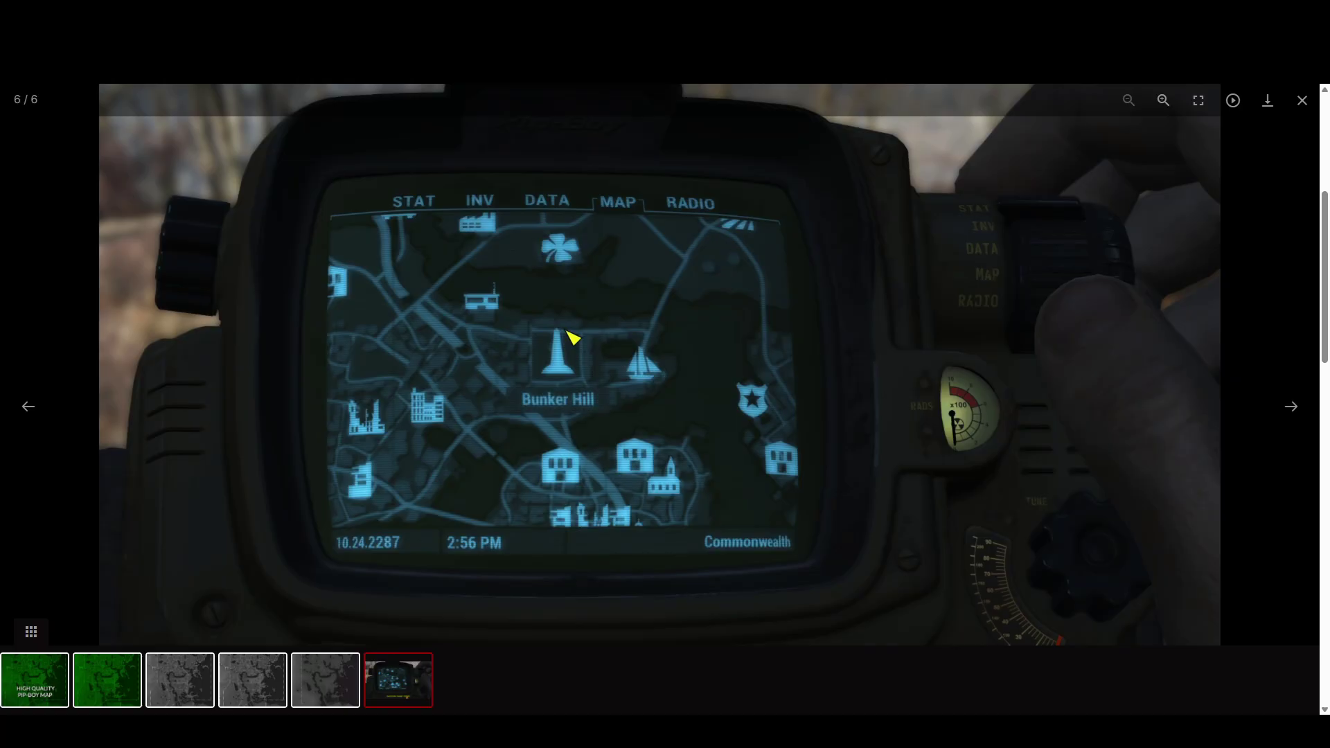
- Look through the preview images of the Pip-Boy map, Extended Dialogue Interface and active quest display mods
key("Escape")
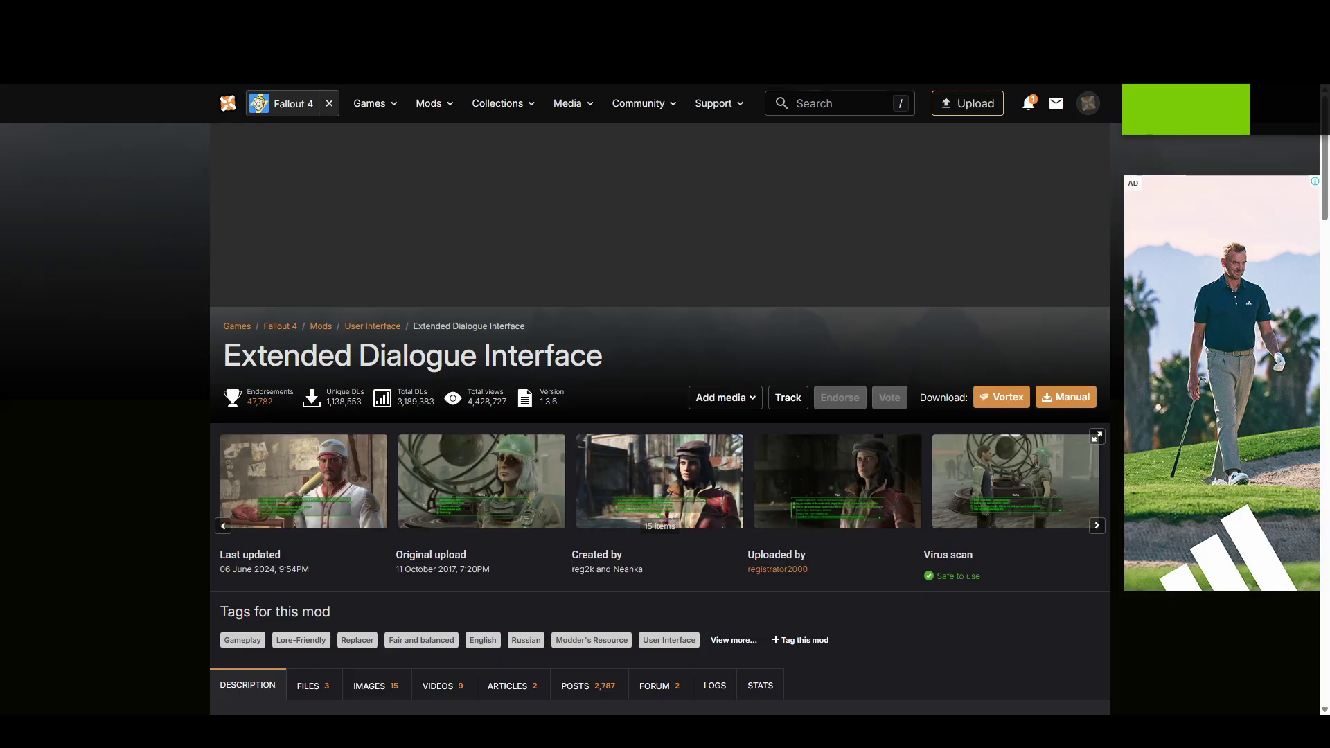
key("Return")
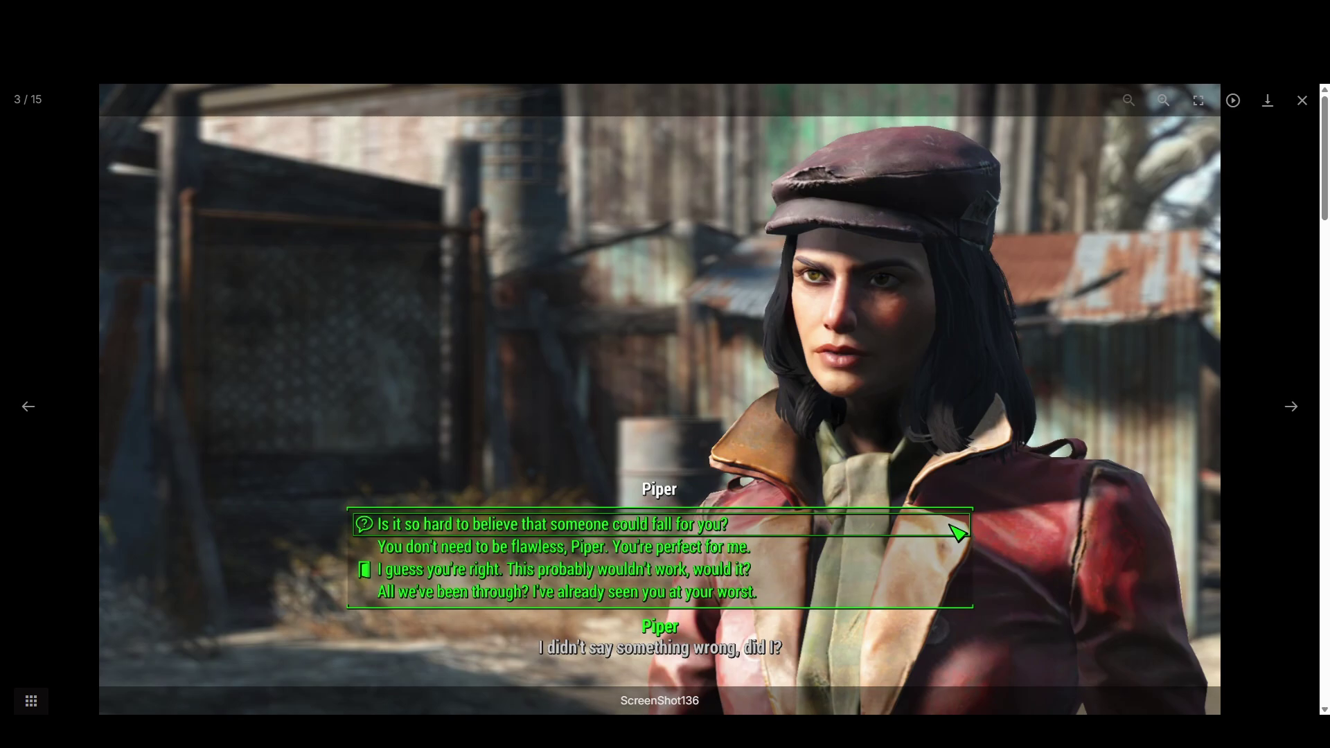
key("Escape")
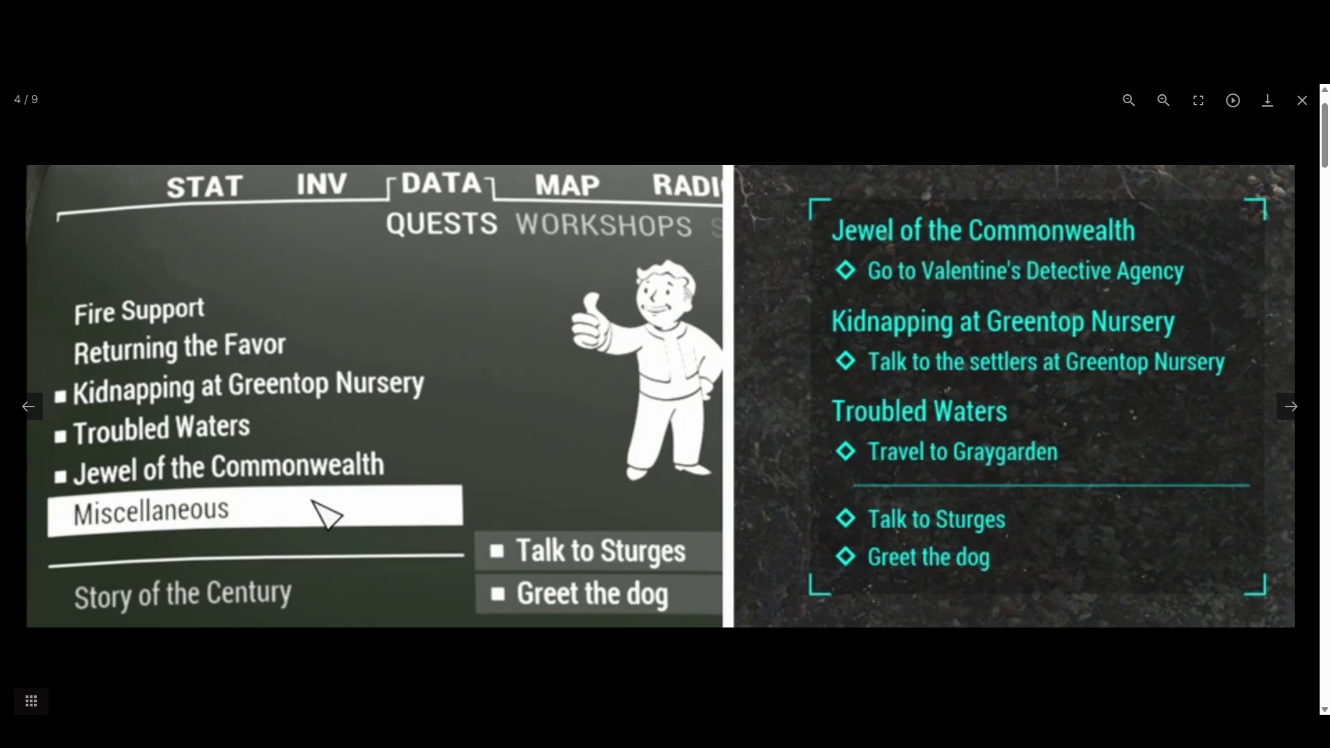
key("Right")
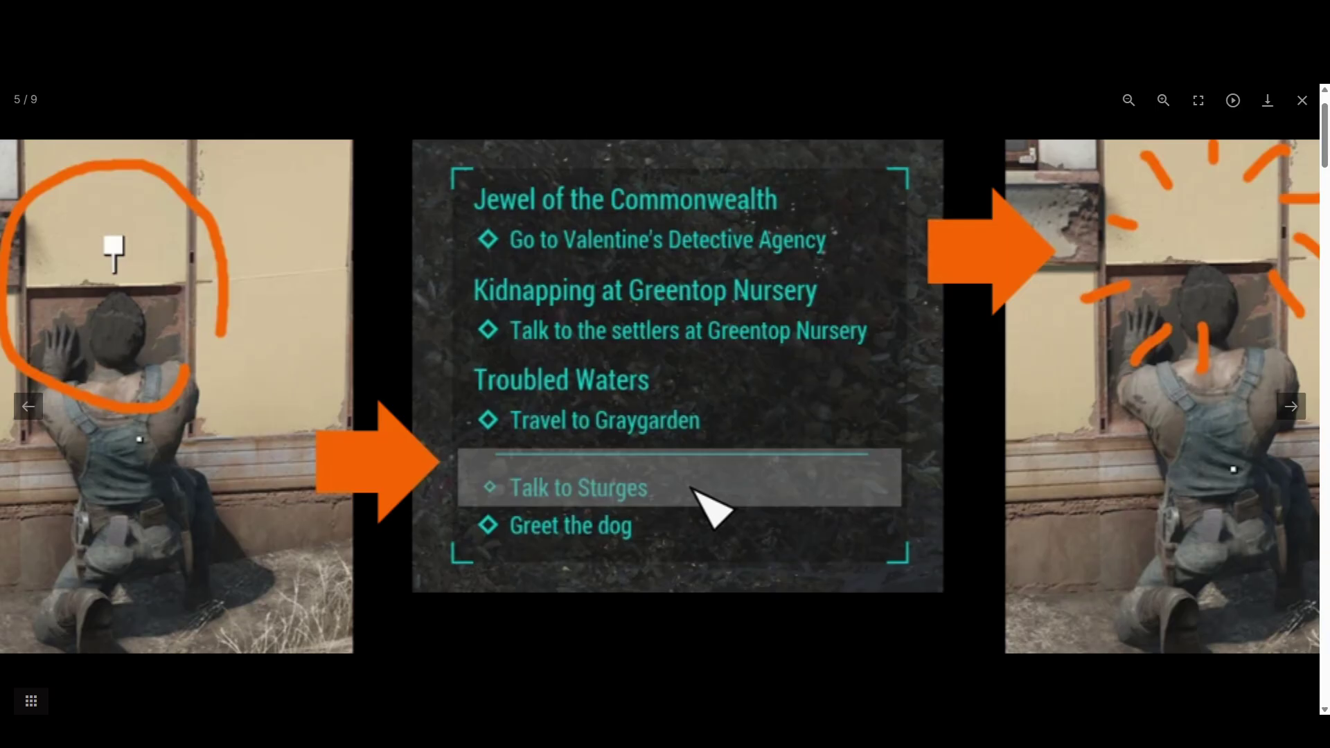
key("Escape")
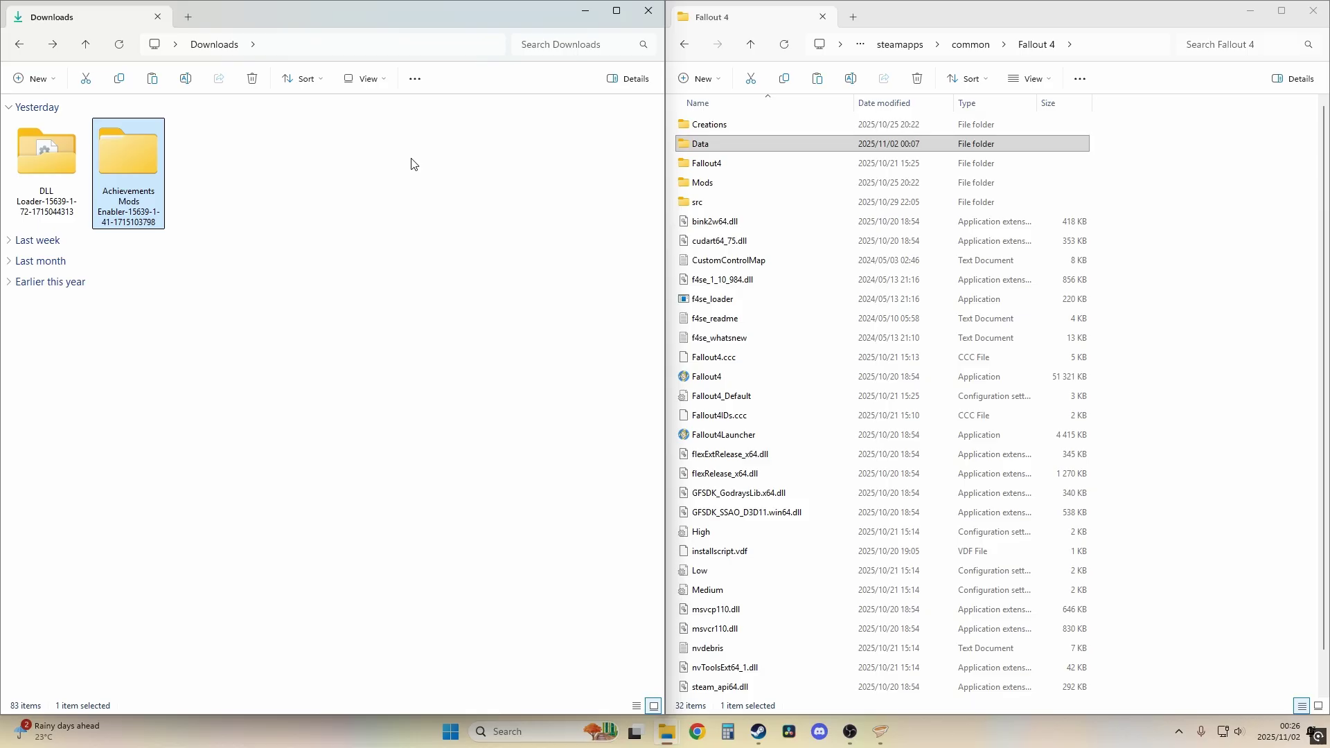
- Open the Data folder inside the Achievements Mods Enabler download and the Data folder of the Fallout 4 installation
left_click(49, 158)
left_click(139, 156)
double_click(141, 155)
left_click(97, 149)
double_click(96, 147)
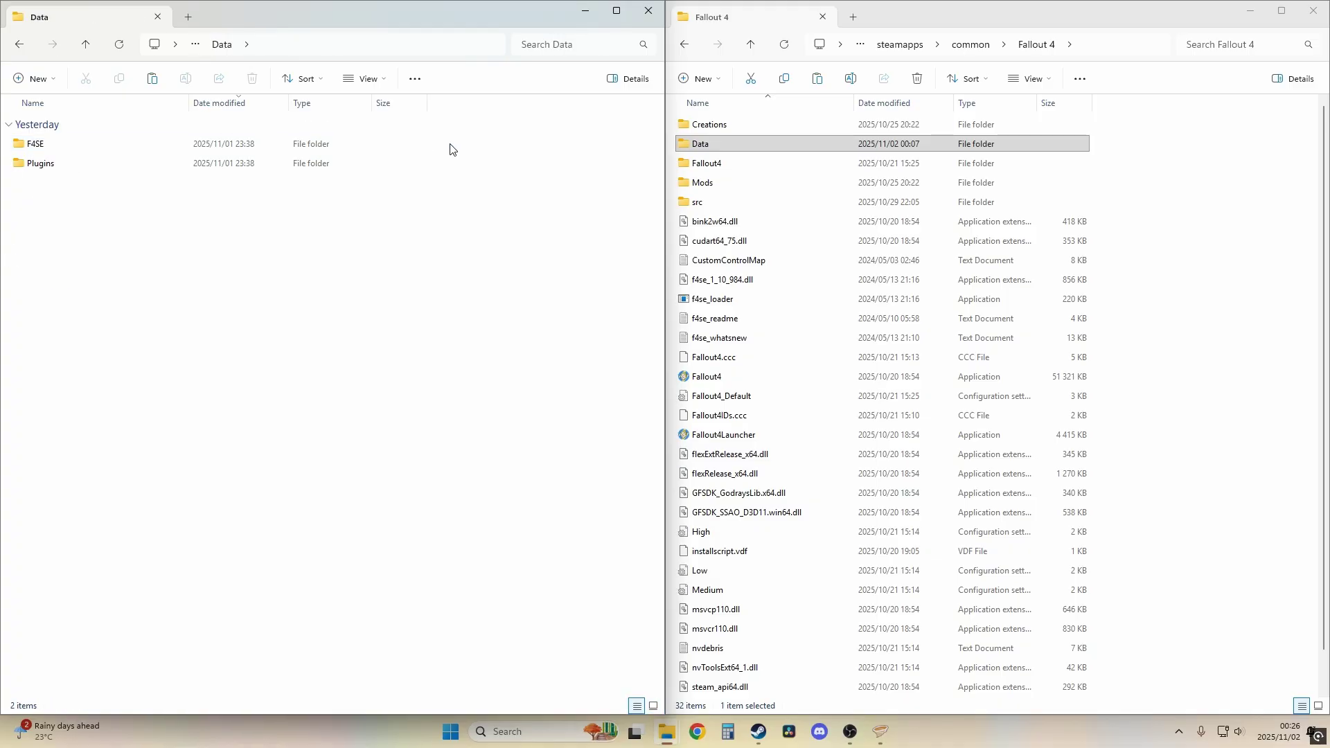
double_click(700, 144)
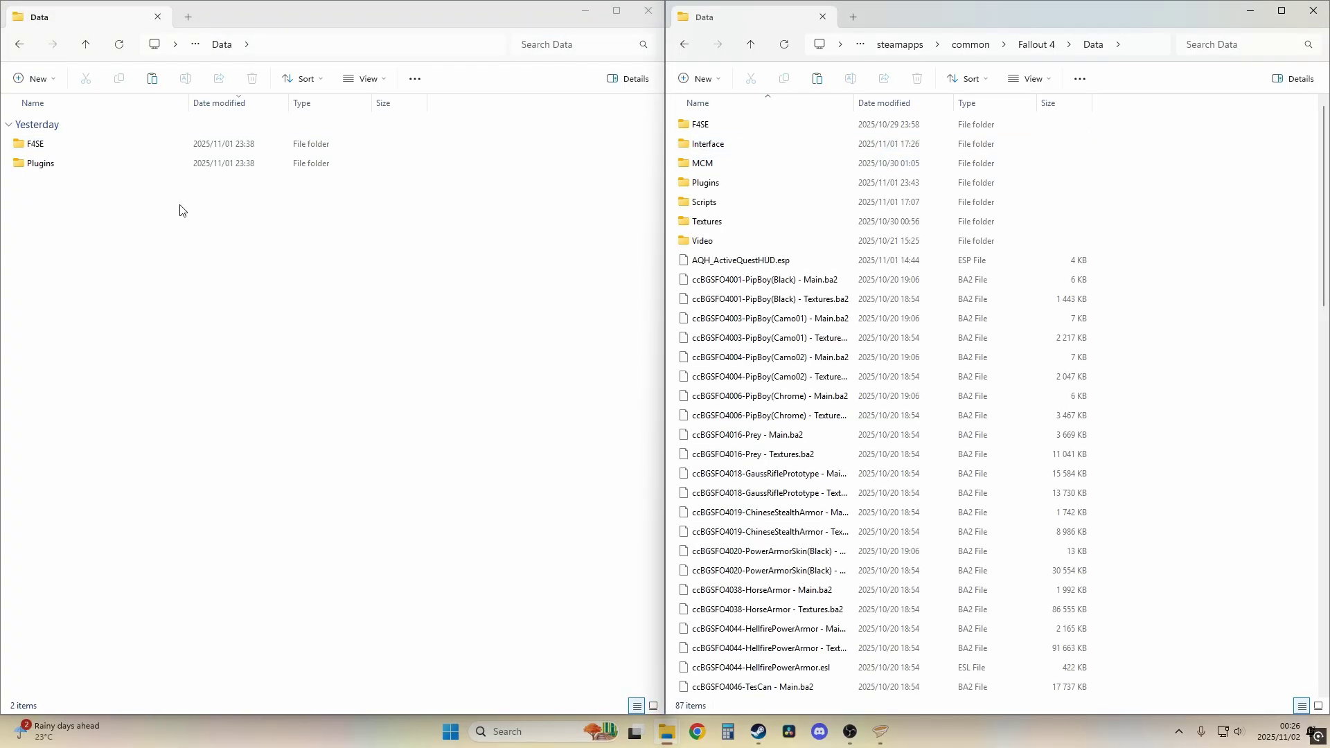
- Place AchievementsModsEnablerLoader.dll from the download's F4SE Plugins folder into Fallout 4's F4SE Plugins folder
double_click(73, 145)
double_click(211, 144)
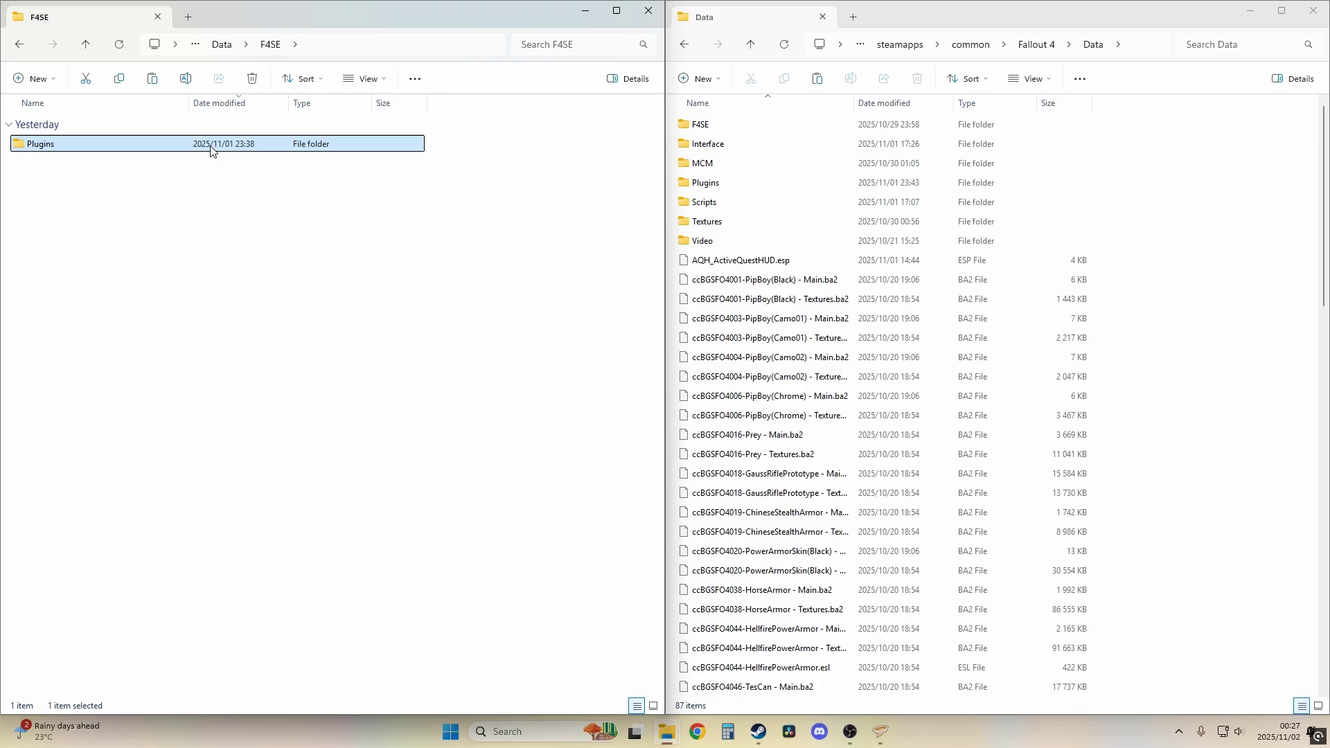
left_click(720, 130)
double_click(720, 133)
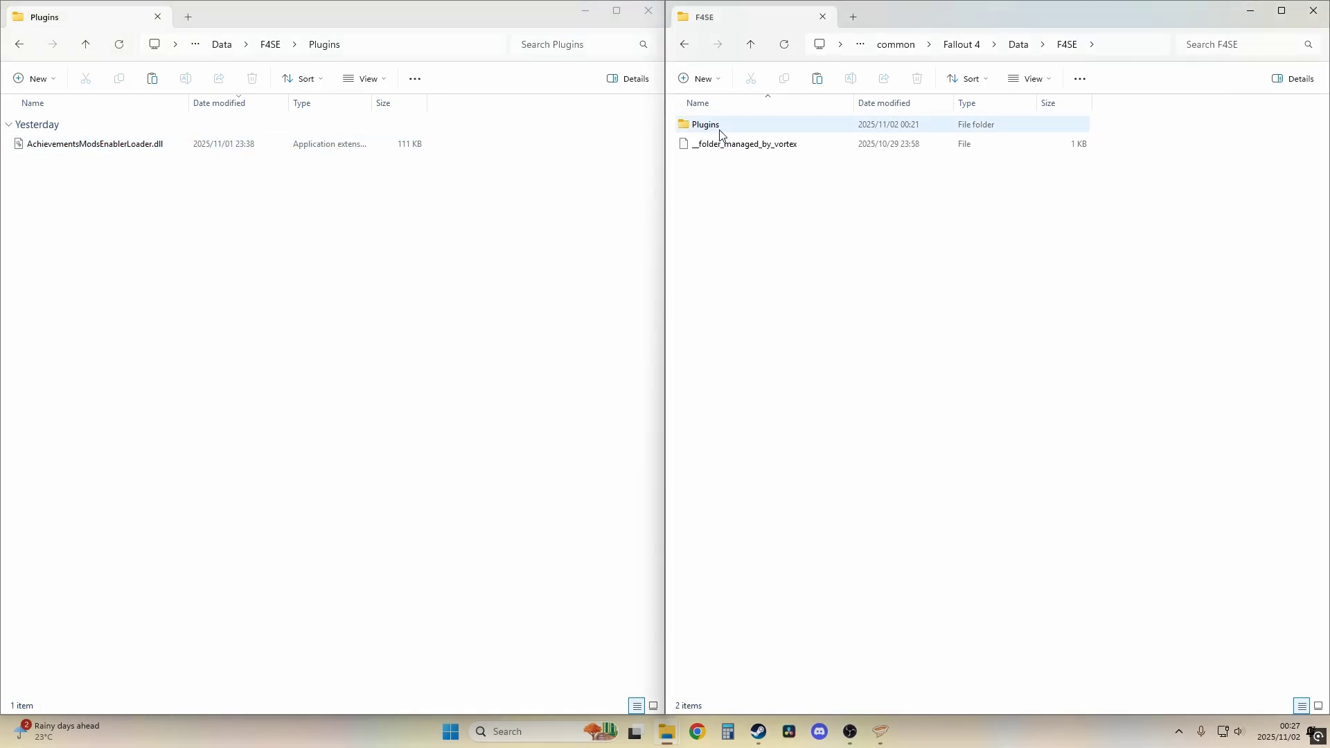
double_click(719, 127)
left_click(132, 146)
left_click_drag(133, 145, 783, 343)
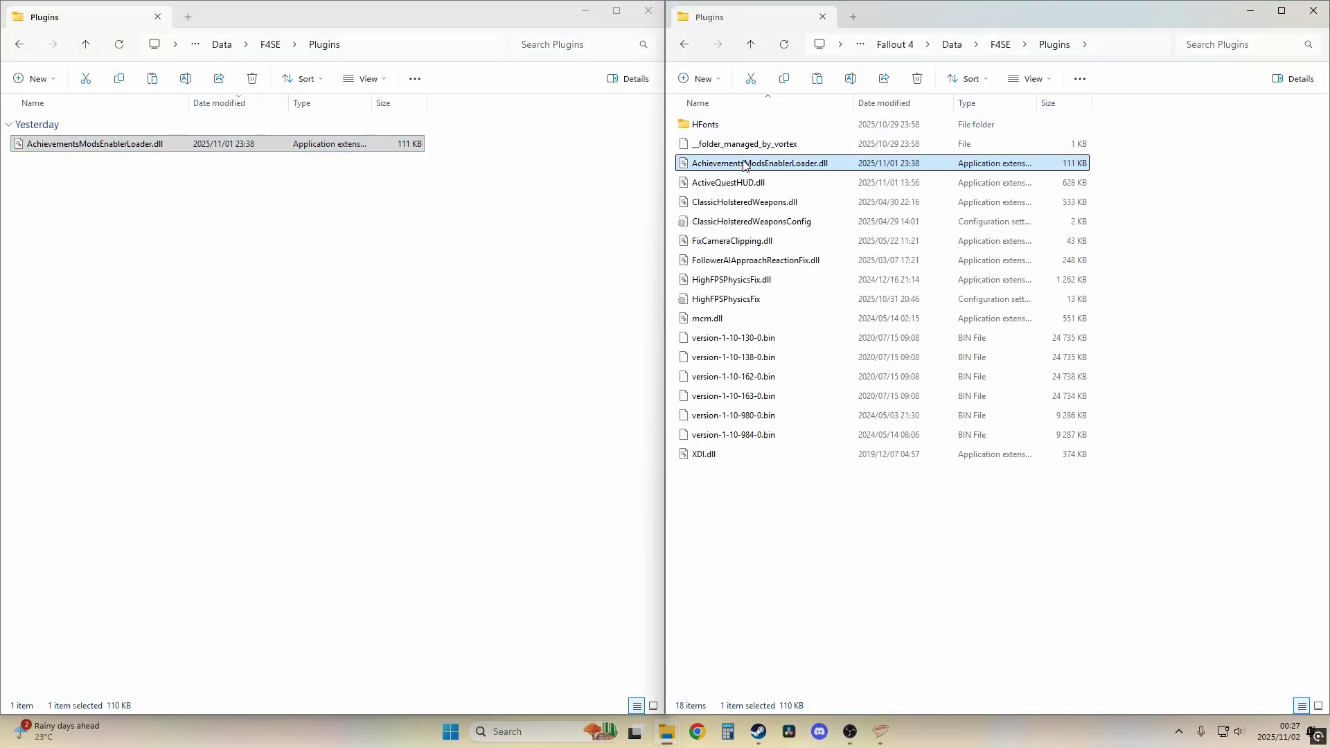
- Return both windows to the Data folder and locate the Plugins folder in the Achievements Mods Enabler download and in Fallout 4
left_click(19, 44)
left_click(19, 43)
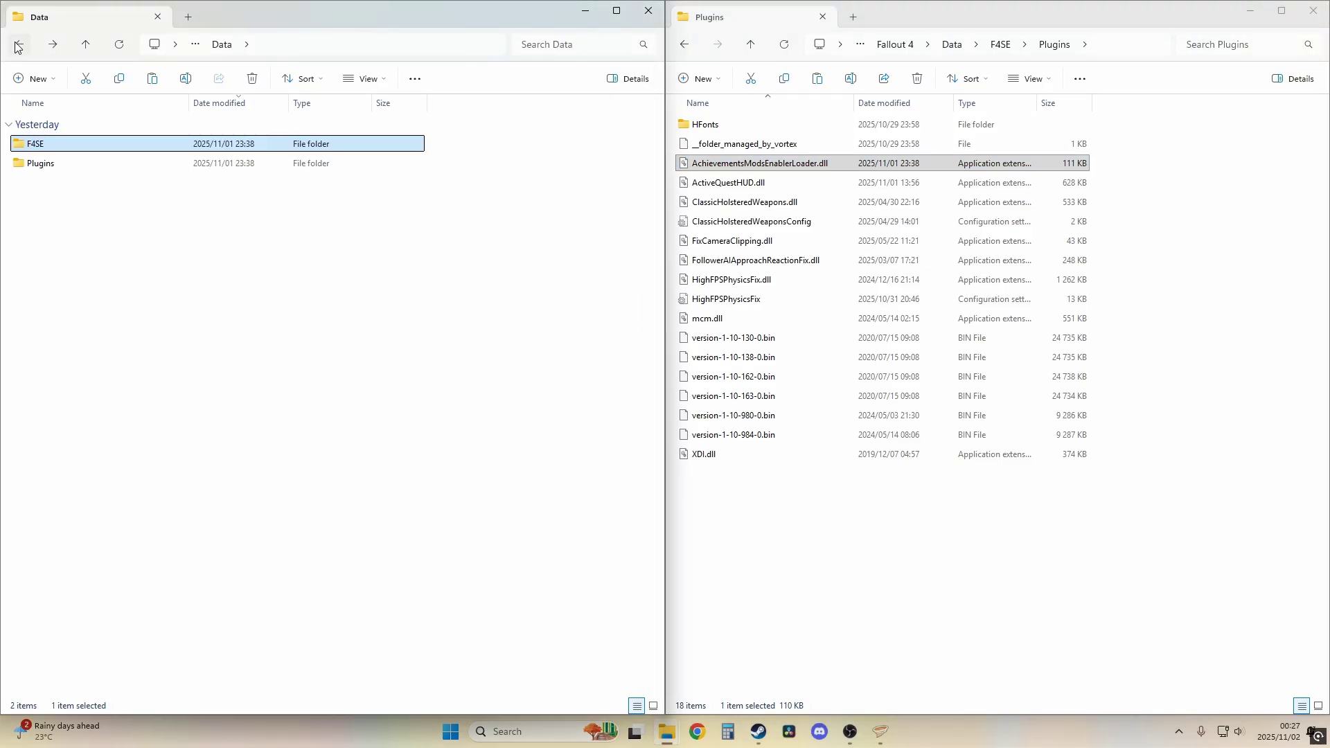
left_click(684, 44)
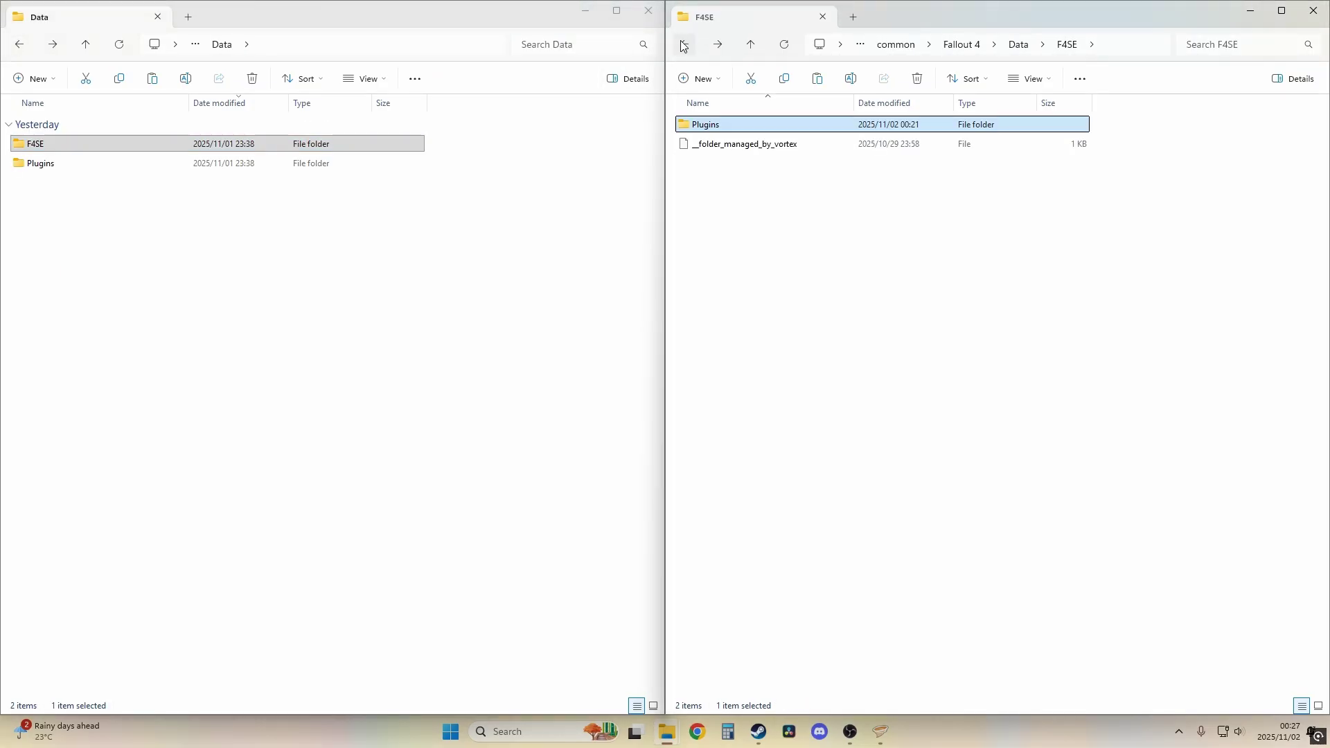
left_click(684, 44)
left_click(42, 164)
right_click(52, 169)
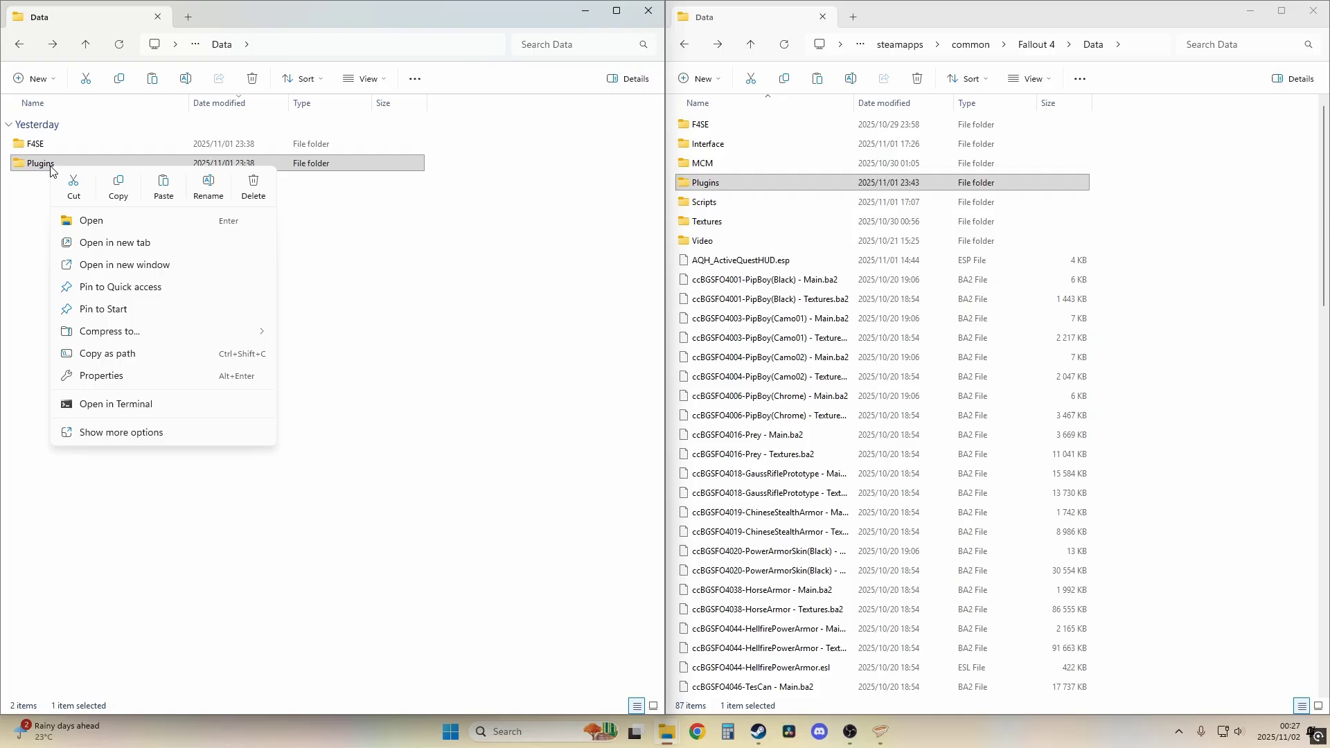
left_click(624, 269)
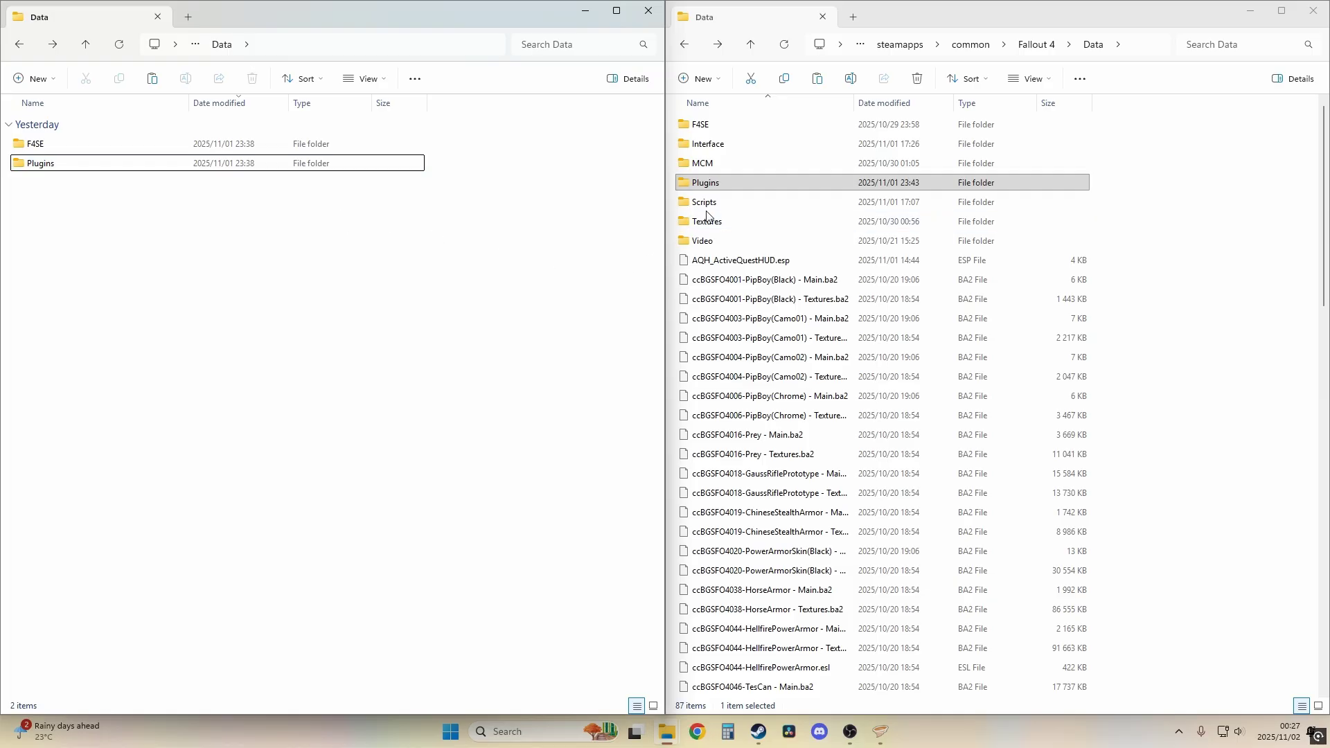
- Open the Sumwunn folder inside Plugins, both in the Achievements Mods Enabler download and in Fallout 4's Data folder, to compare their files
double_click(149, 171)
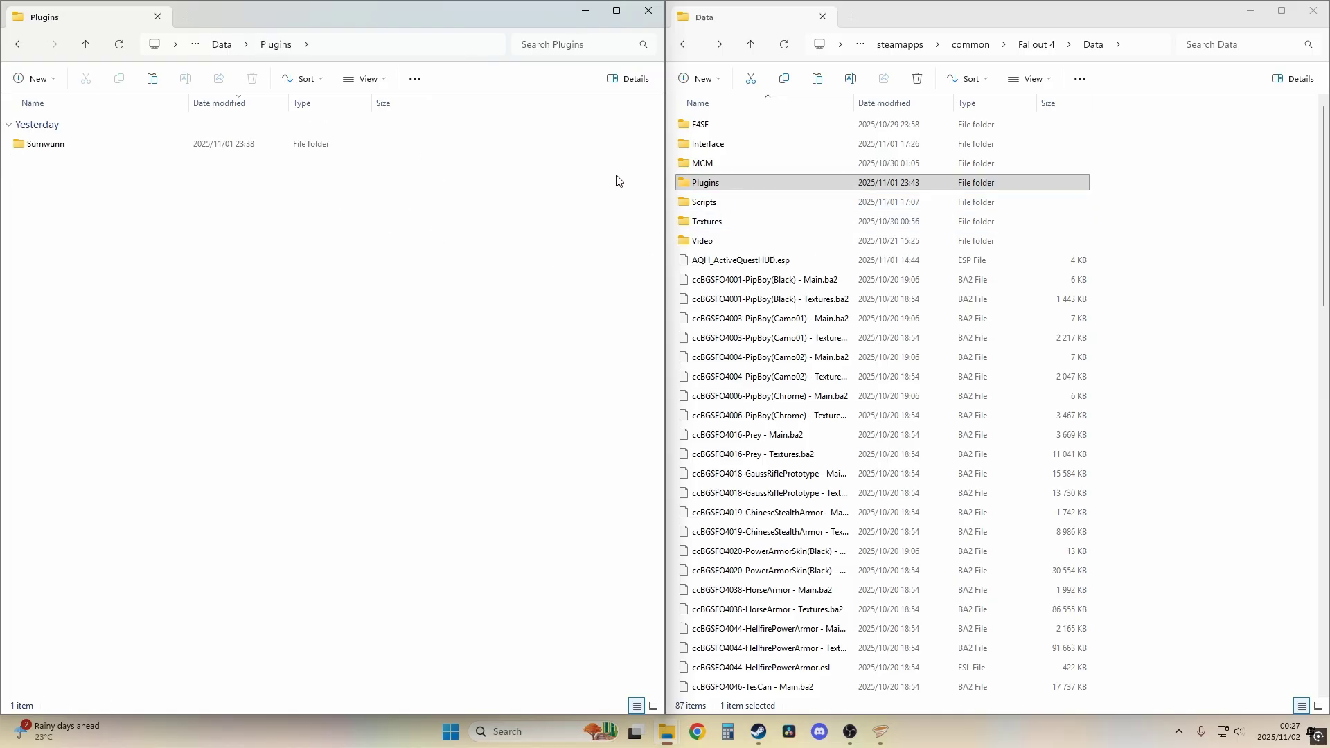
double_click(704, 184)
double_click(118, 145)
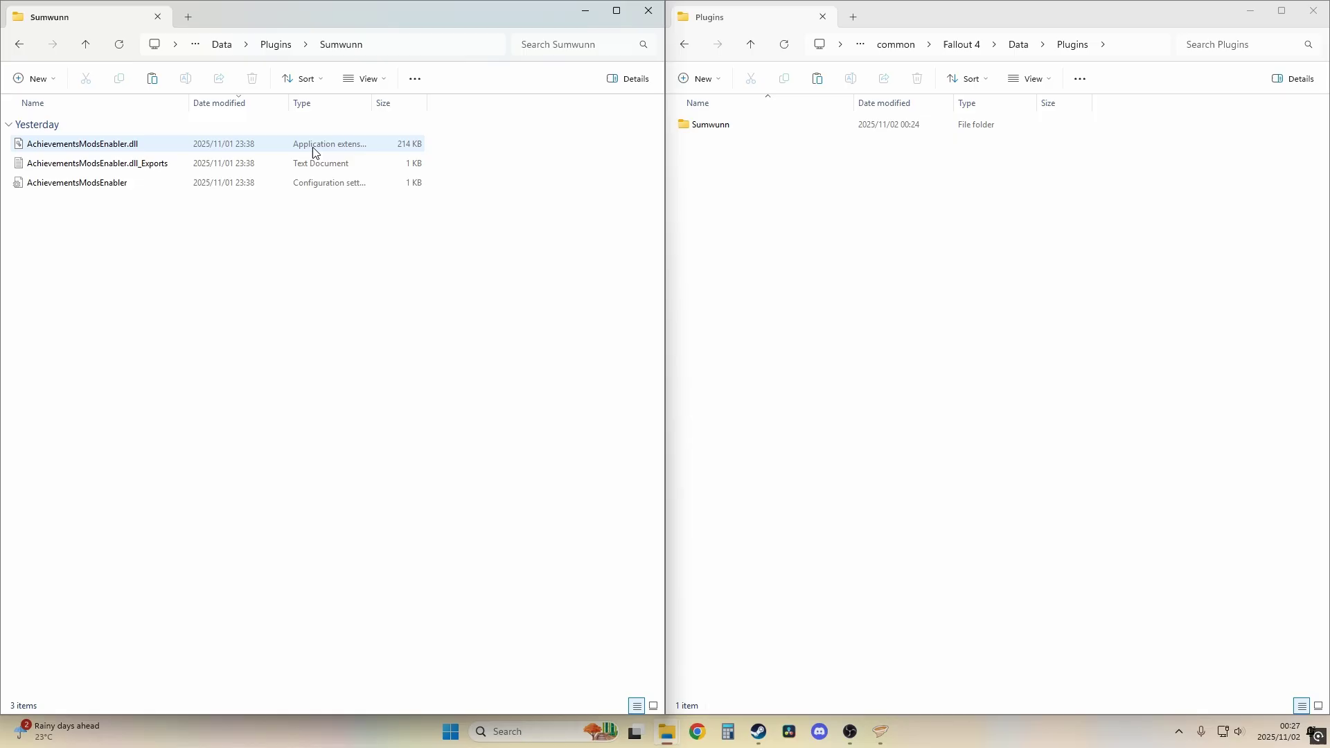
double_click(711, 125)
- Locate winmm.dll in the main folder of the DLL Loader download and in the Fallout 4 installation folder
key("alt+Left")
key("alt+Left")
left_click(19, 49)
left_click(19, 49)
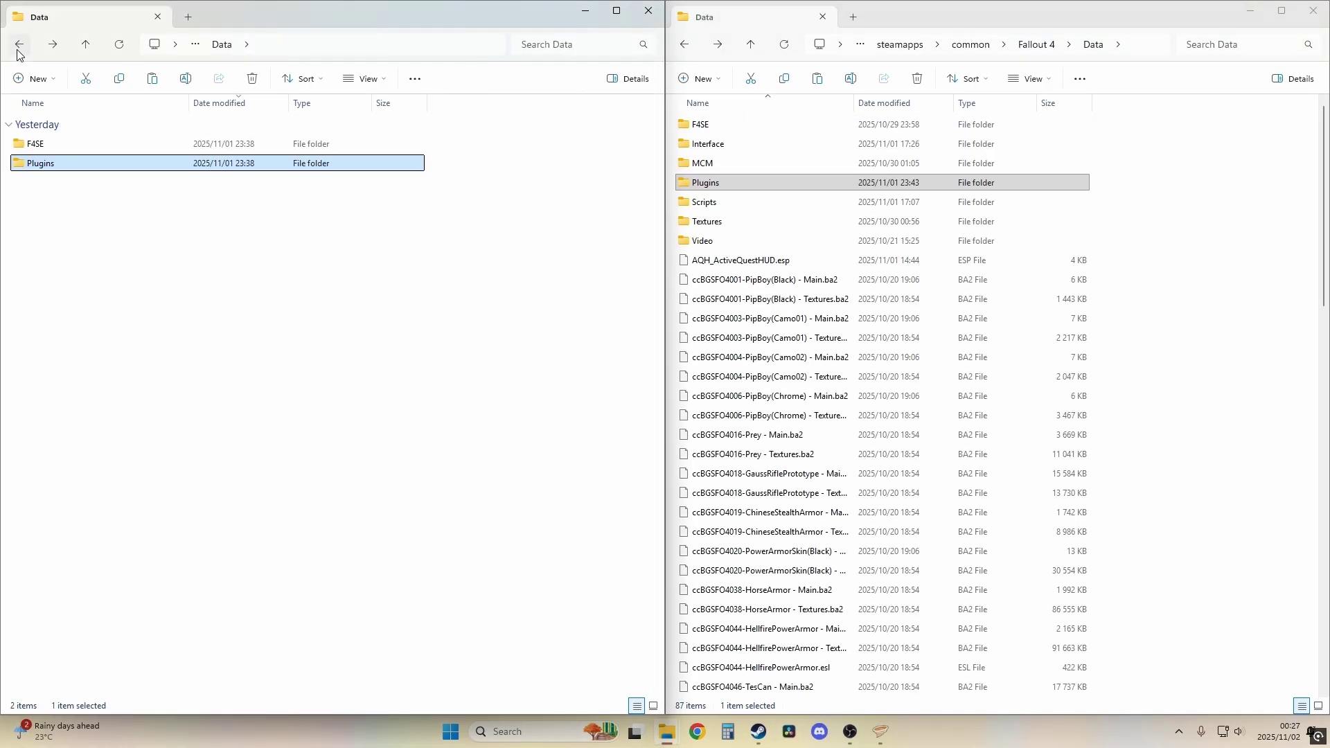
left_click(19, 49)
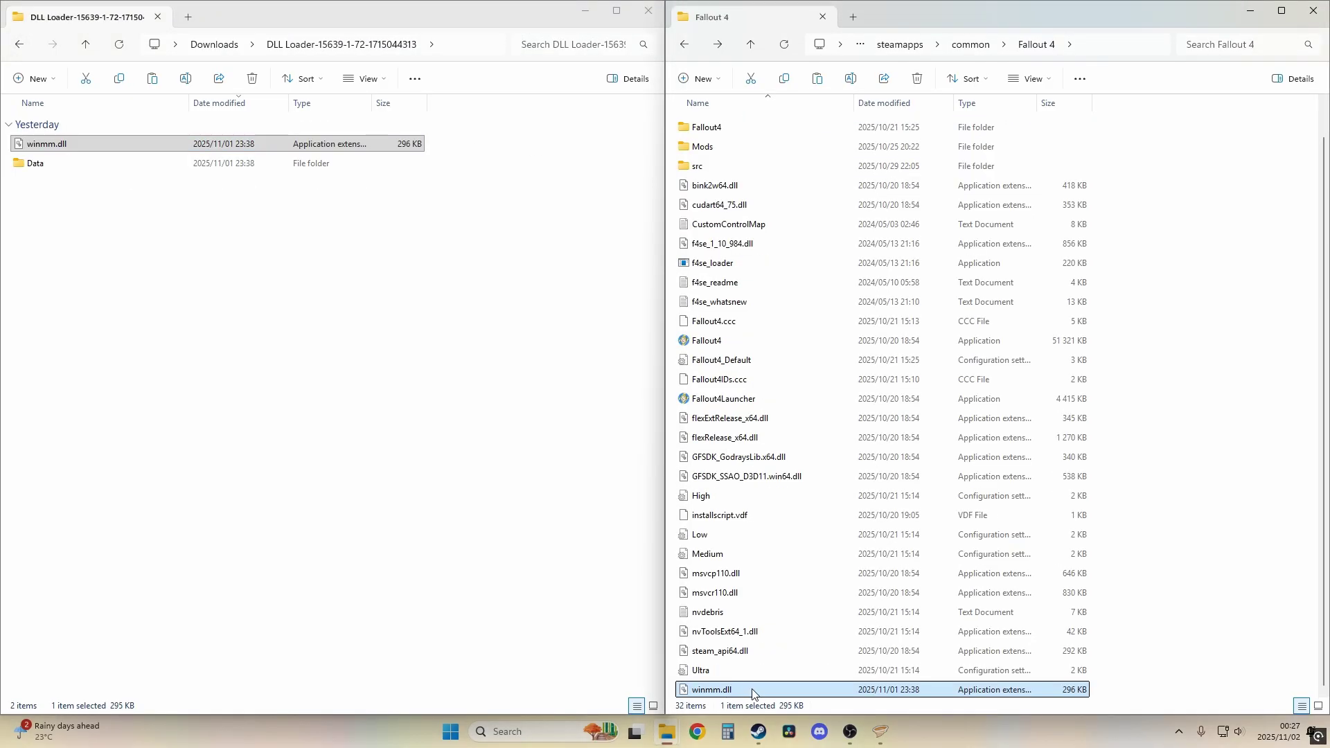
left_click(184, 145)
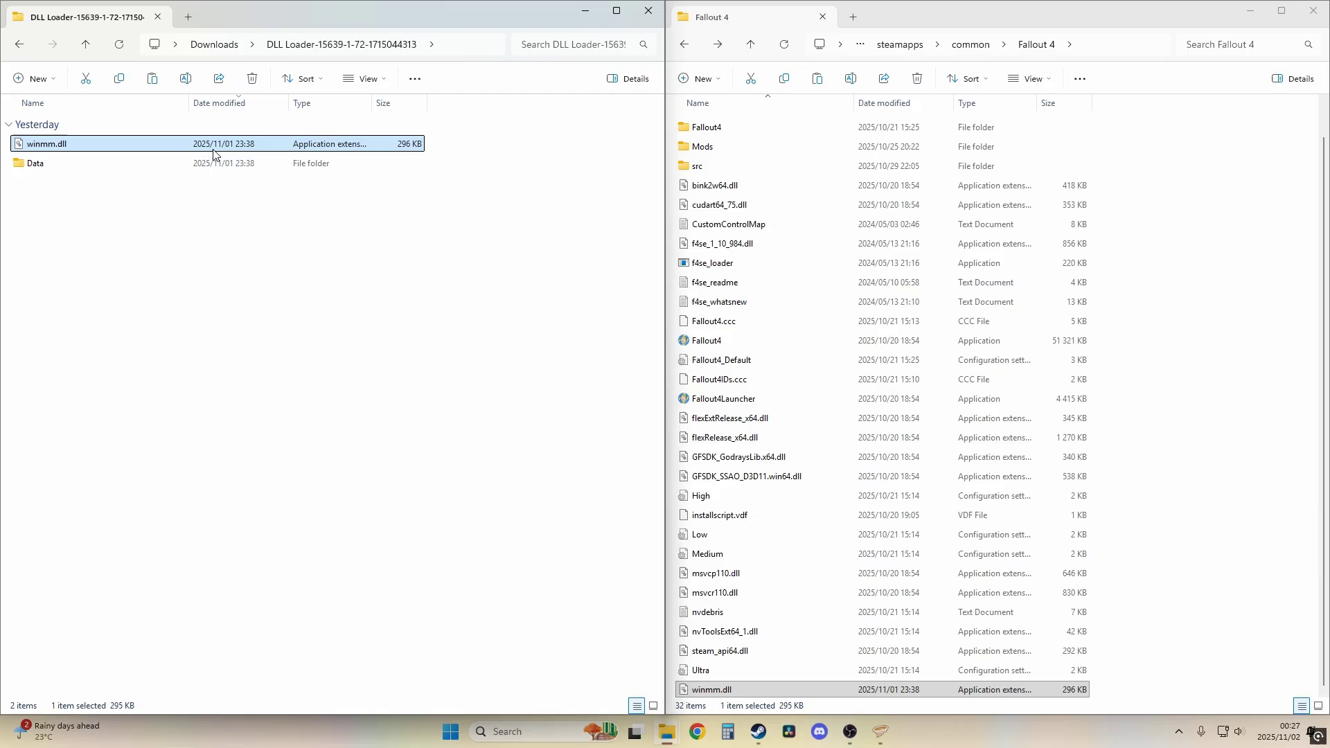
scroll(776, 686, "up", 1)
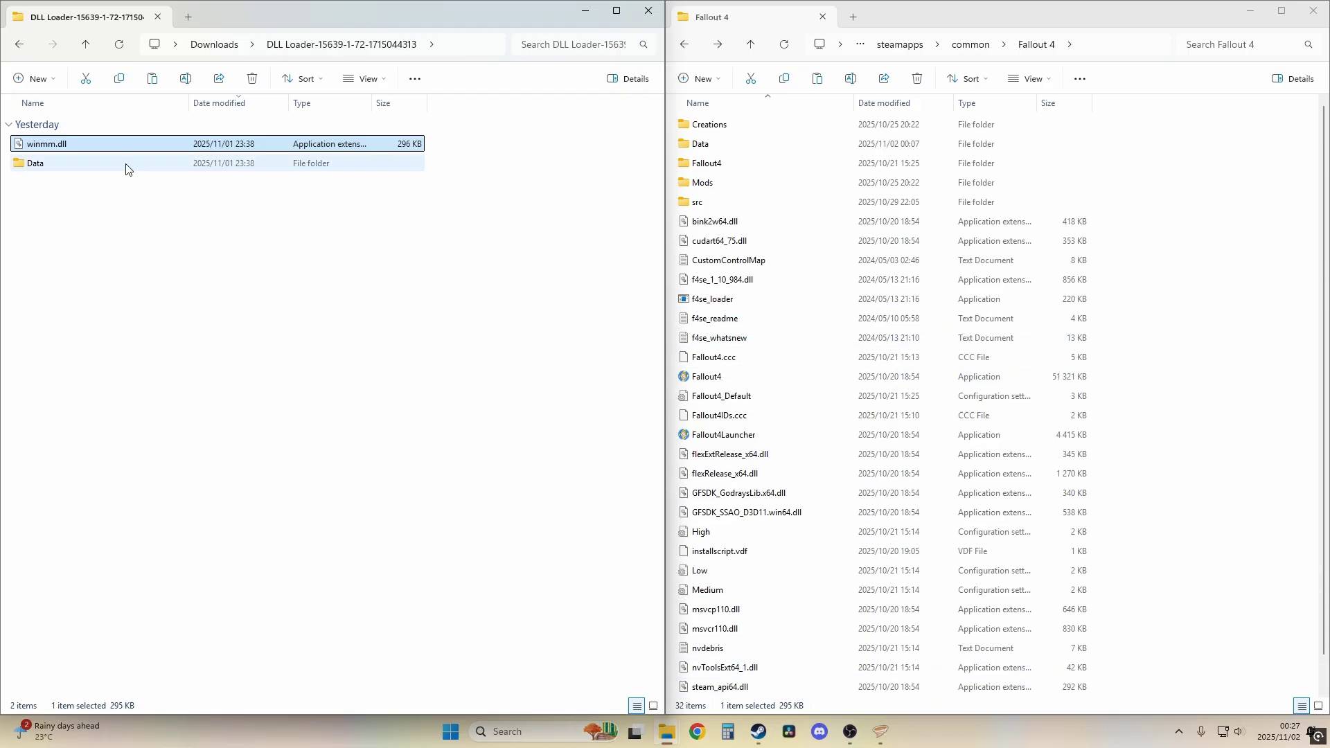
- Locate the DllLoader configuration file under Data > Plugins > Sumwunn in both the DLL Loader download and the Fallout 4 installation
double_click(127, 169)
double_click(727, 143)
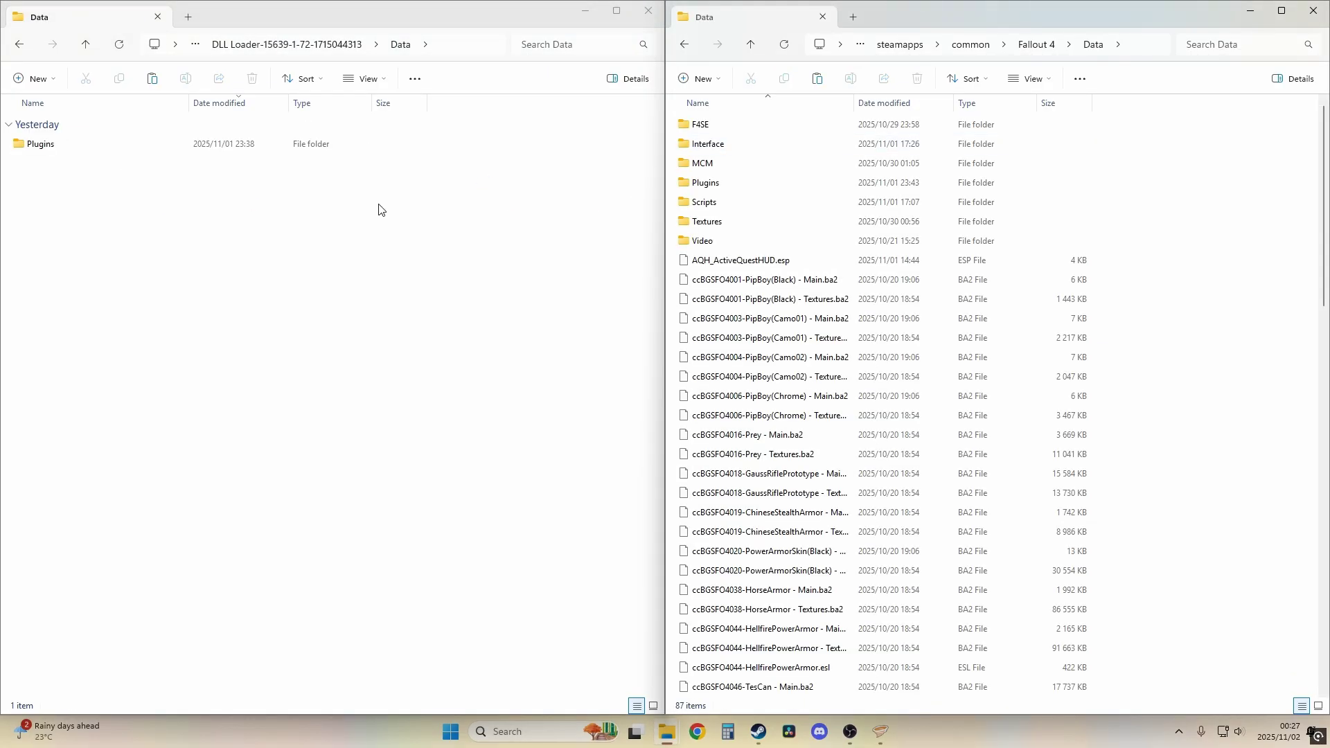
left_click(77, 147)
left_click(734, 184)
double_click(727, 182)
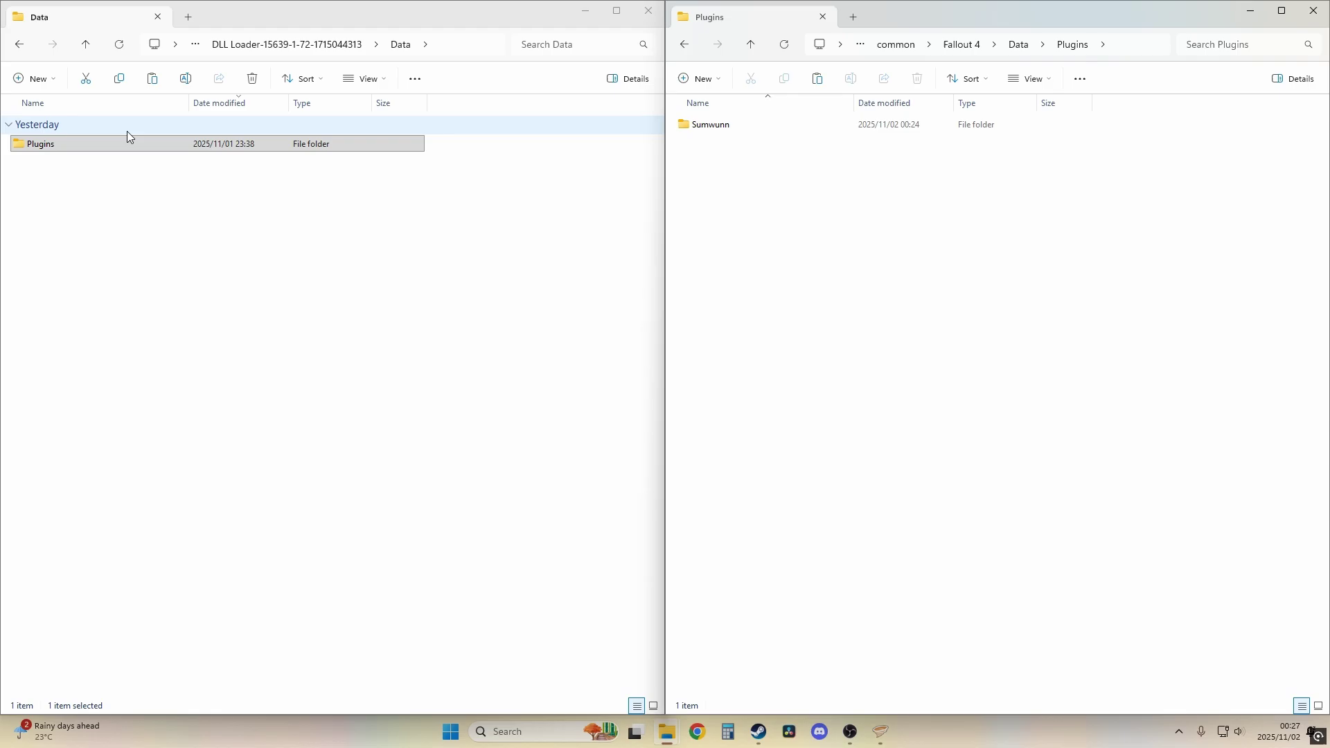
double_click(108, 143)
double_click(107, 143)
double_click(719, 126)
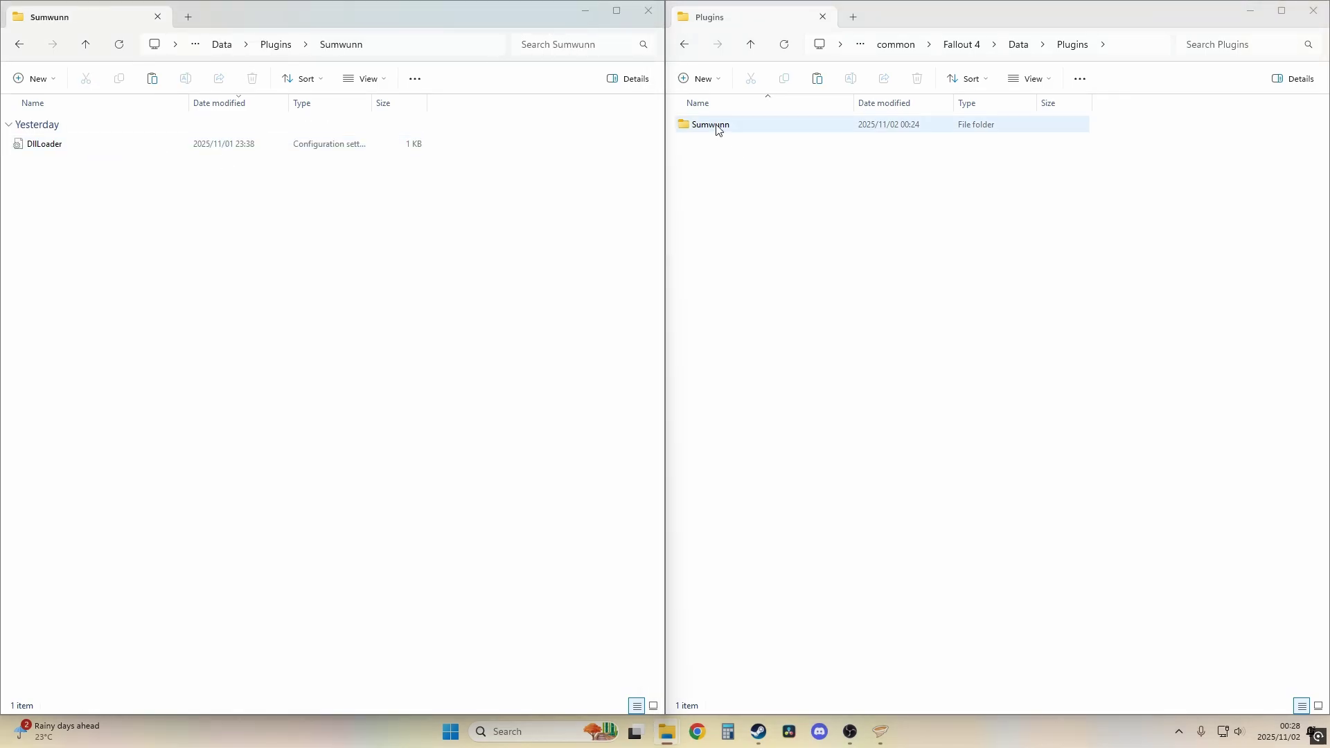
left_click(79, 147)
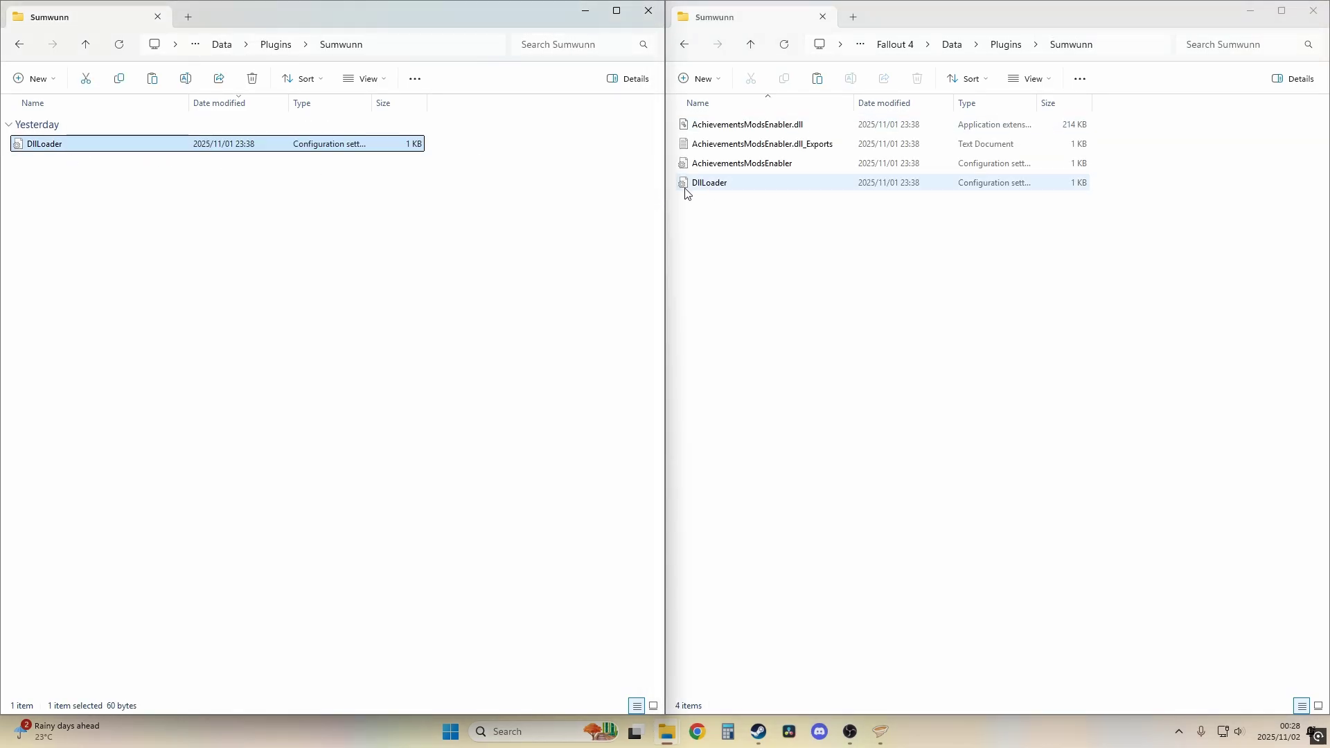
left_click(714, 184)
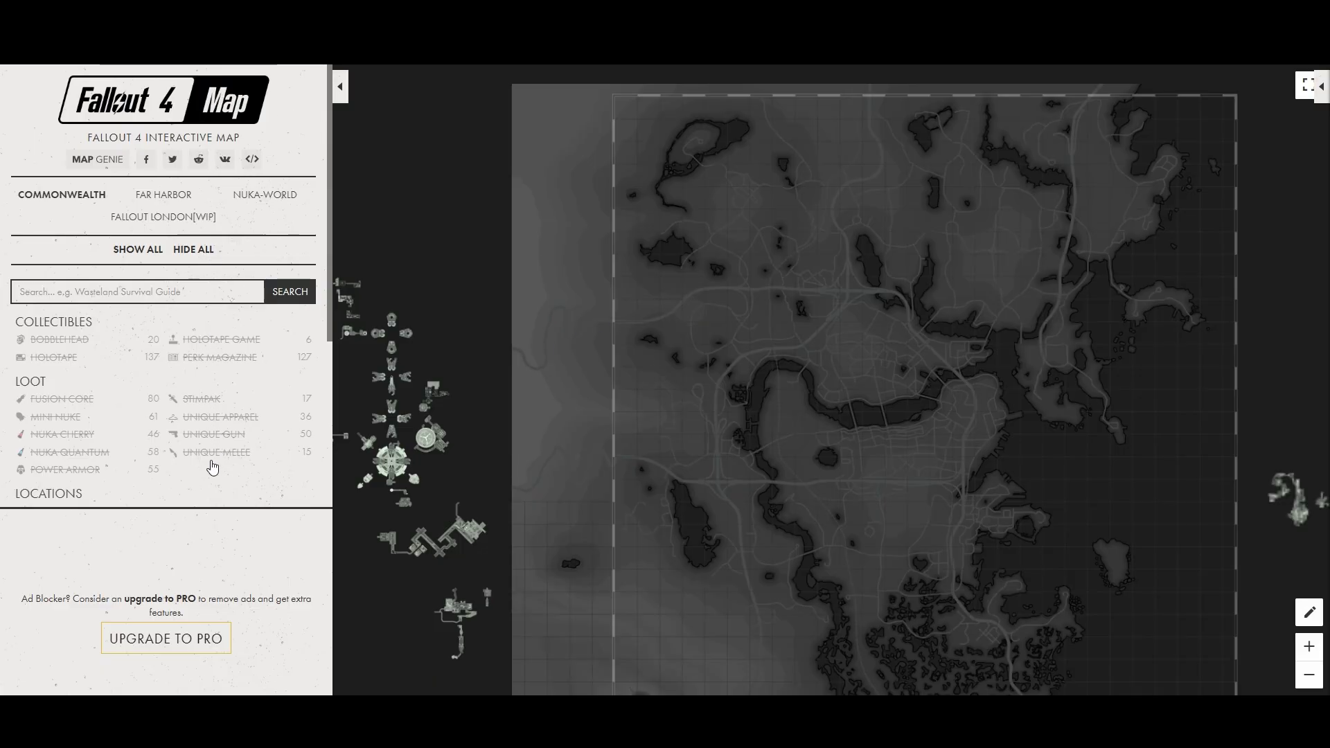
- Switch to the Fallout 4 interactive map website and show all markers on the Commonwealth map
scroll(819, 436, "up", 2)
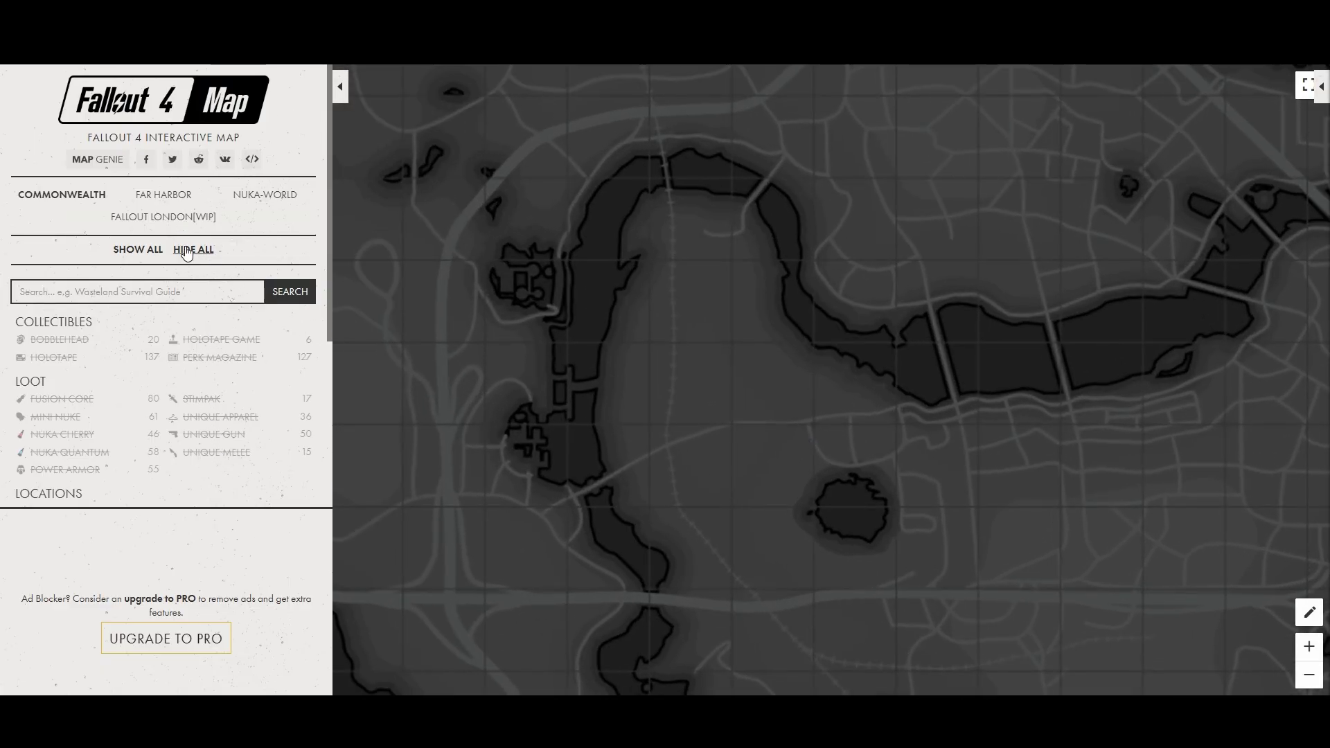
left_click(138, 250)
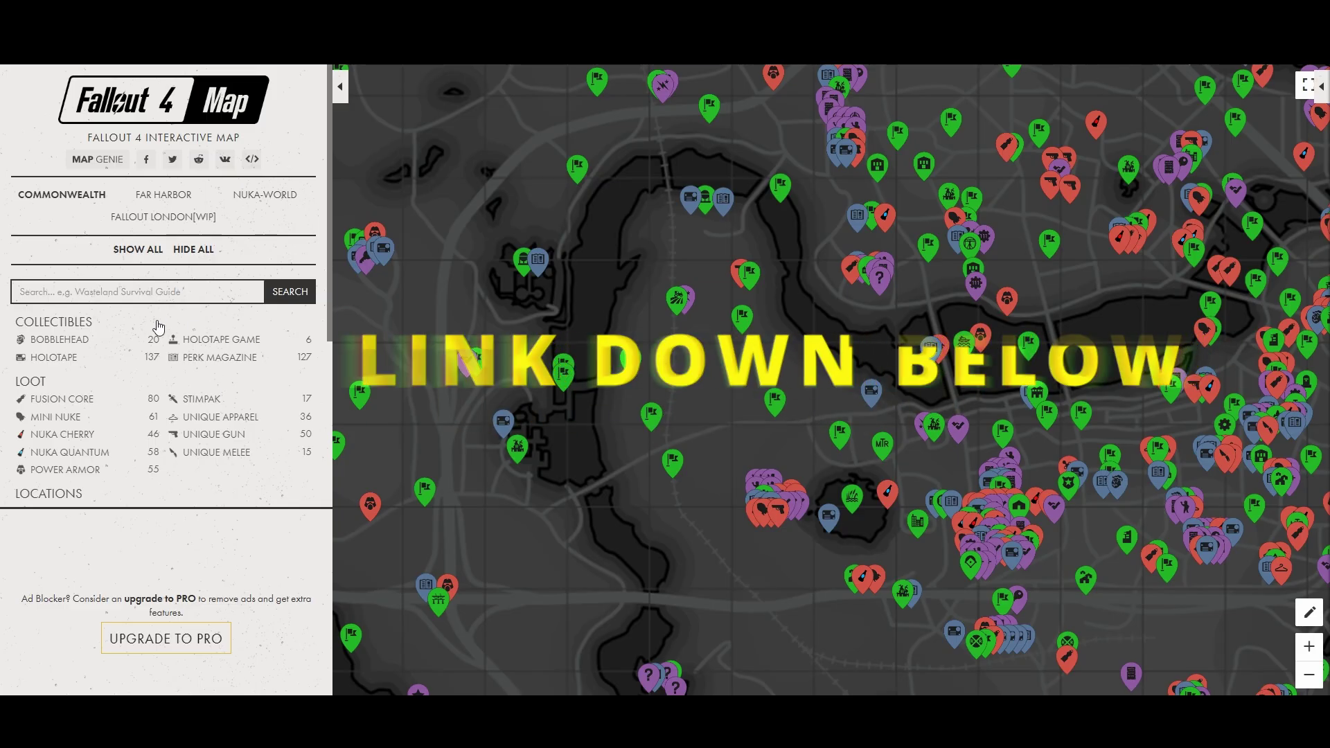
- Hide all markers on the Commonwealth map and show only the Bobblehead locations across the whole region
scroll(158, 277, "down", 1)
left_click(193, 181)
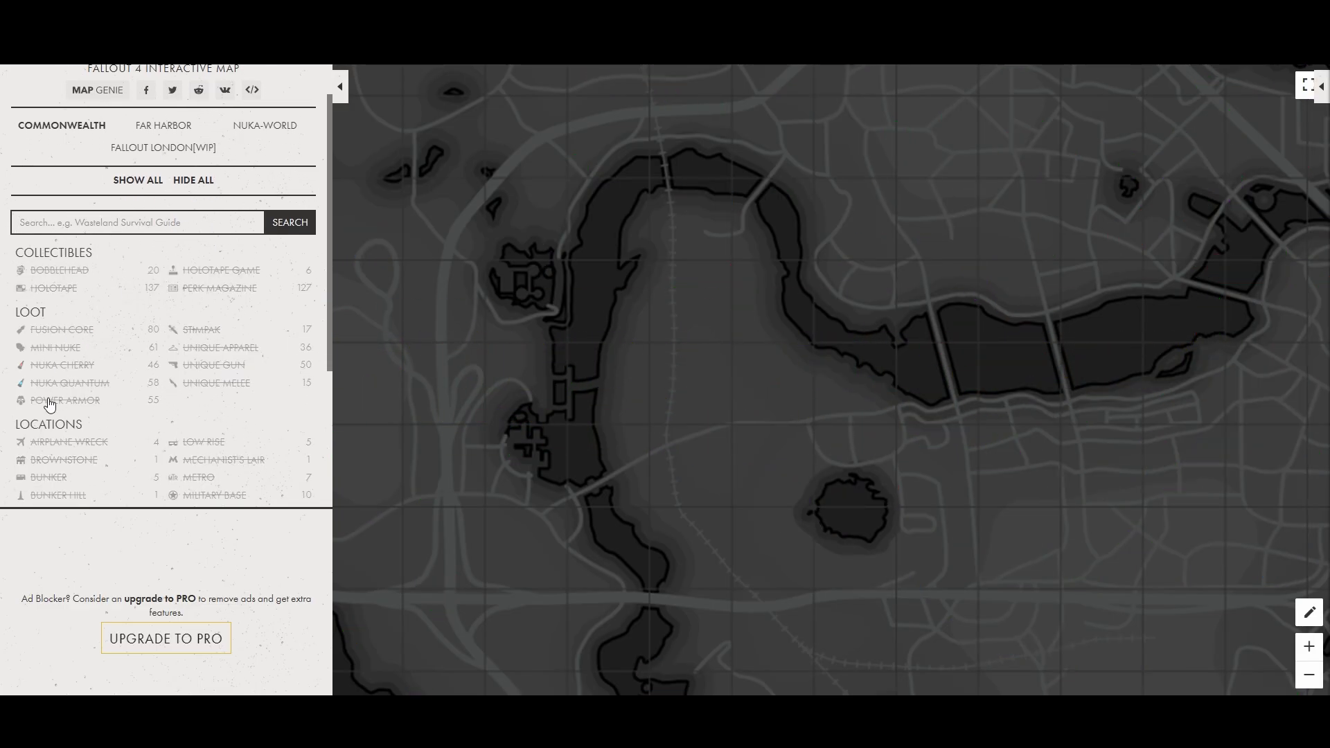
left_click(69, 272)
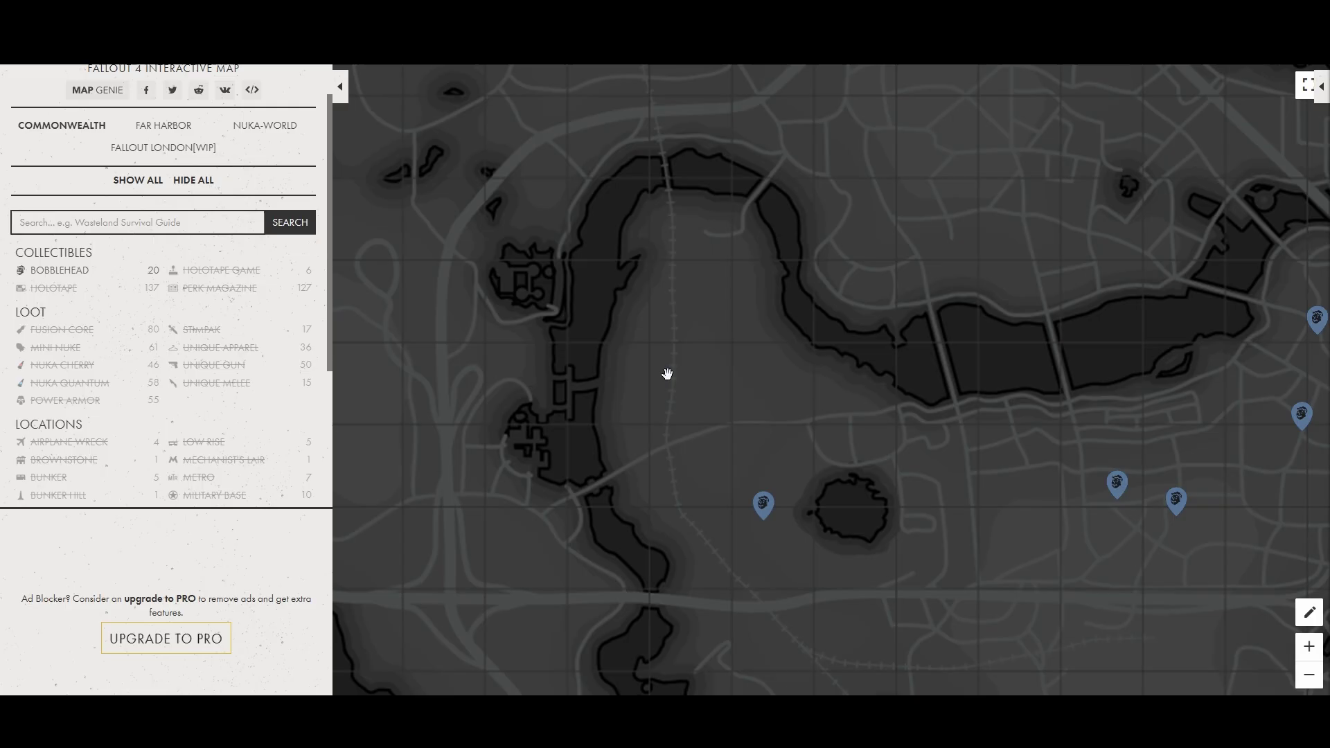
scroll(694, 378, "down", 3)
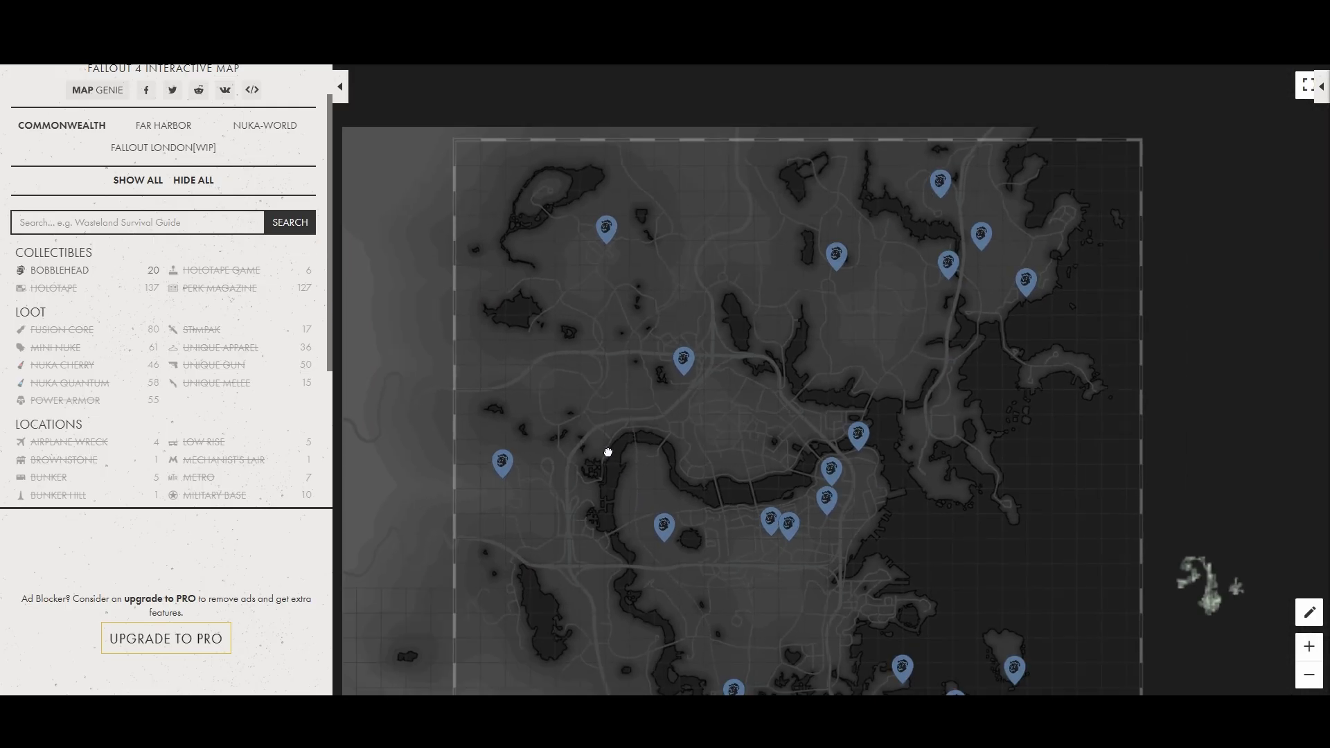
- Show all Commonwealth markers again and open the Far Harbor map
left_click(154, 181)
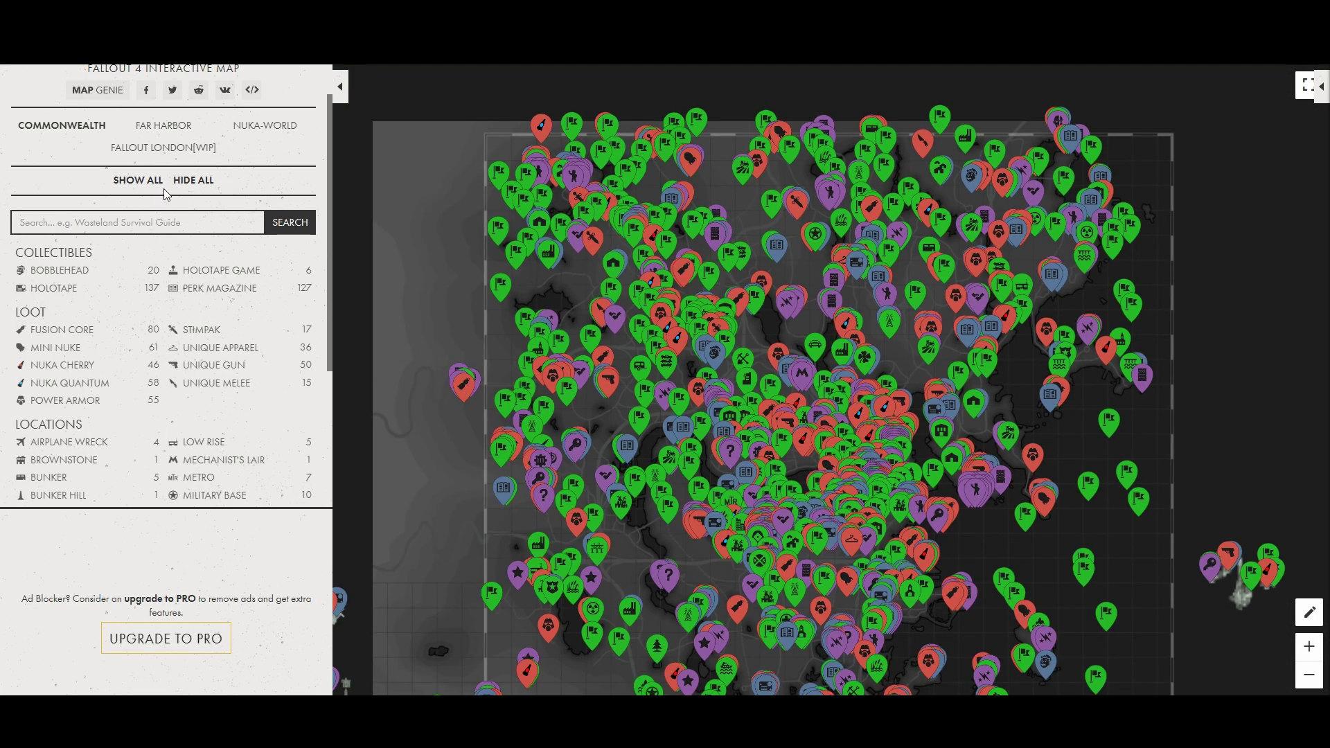
scroll(195, 204, "up", 1)
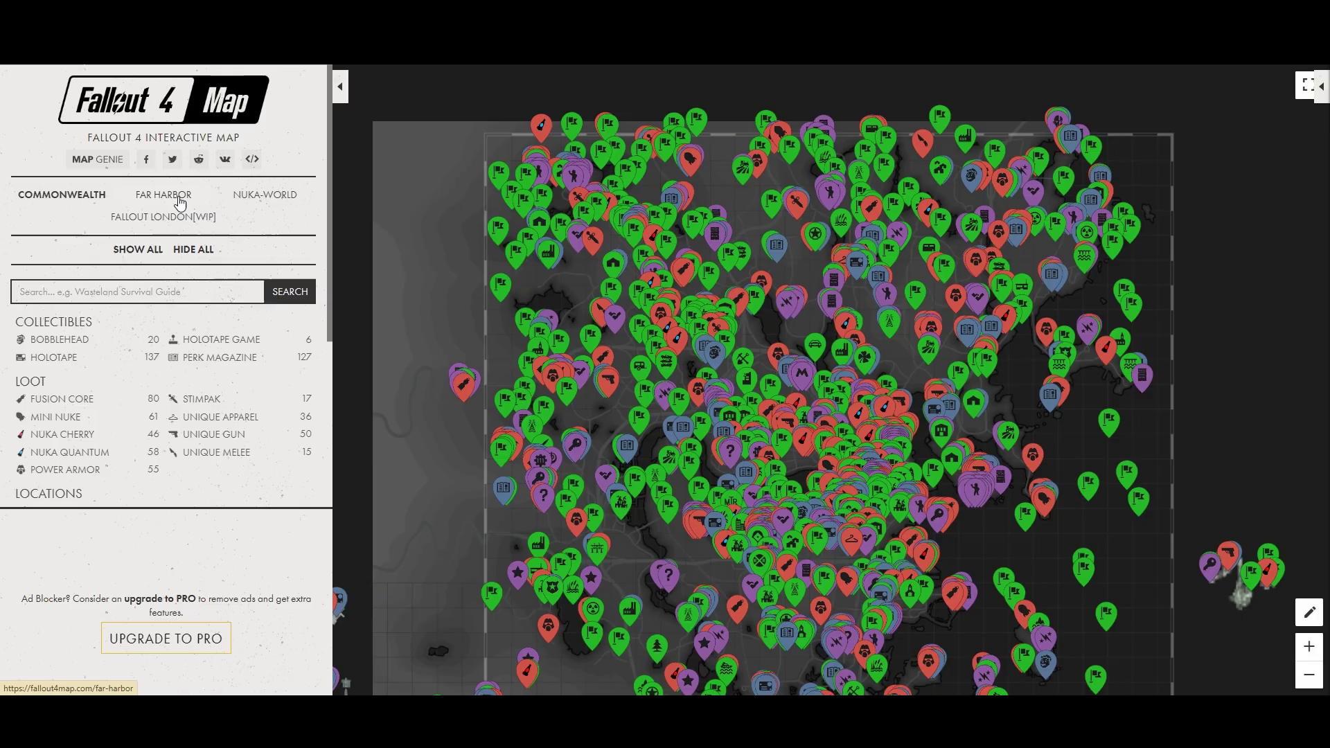
left_click(180, 203)
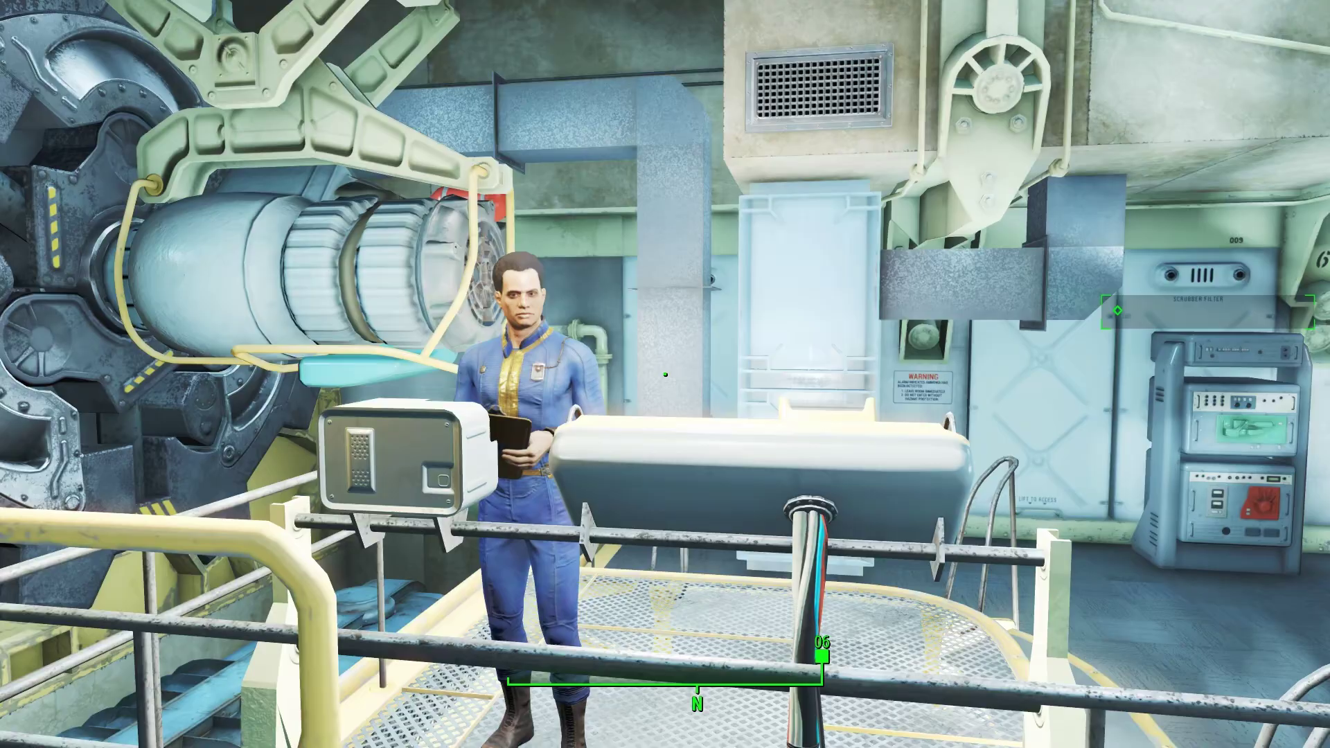
key("w")
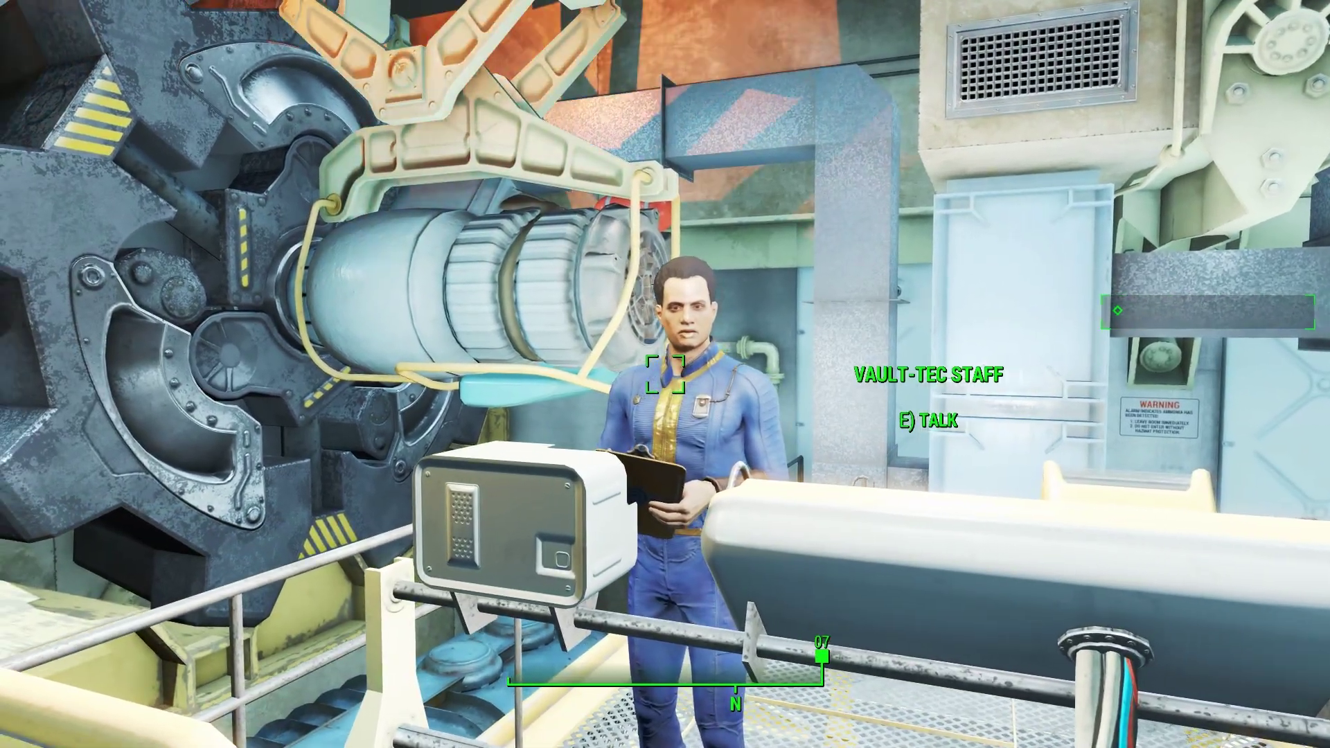
mouse_move(665, 374)
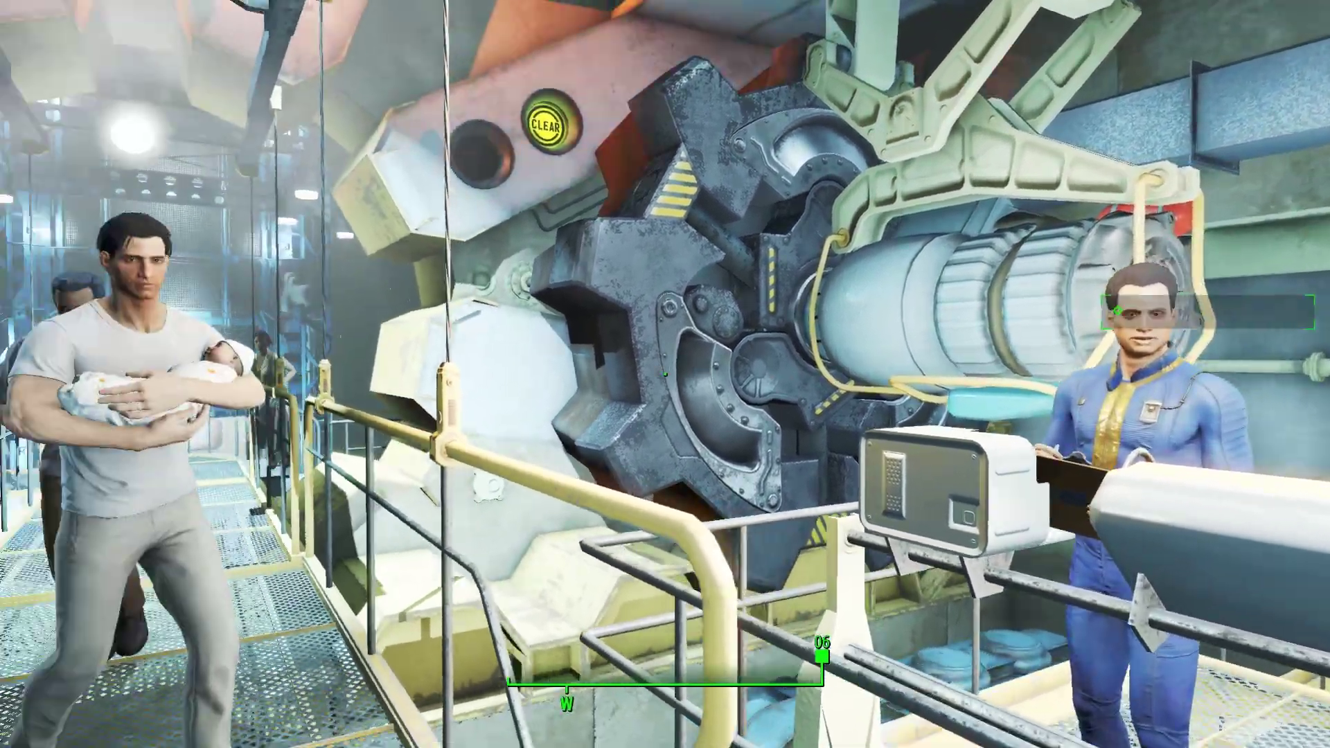